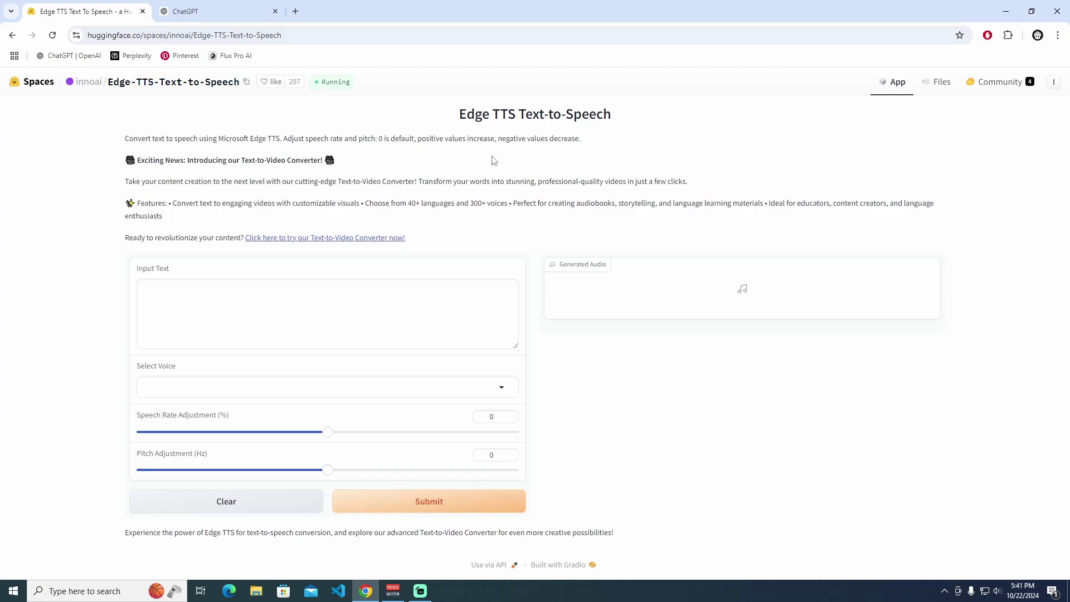
Step: Paste the two-paragraph magic-flower story into Input Text and select en-US-EmmaNeural (Female)
click(212, 301)
text(Once upon a time, in a small village surrounded by mountains, there lived a curious little girl named Emma. One day, while exploring the forest near her home, she found a mysterious, glowing flower. As she touched it, the flower spoke, "I can grant you one wish."  Emma thought for a moment and said, "I wish for everyone in my village to always have enough food and never go hungry." The flower glowed even brighter and disappeared. From that day on, the village had an endless supply of fruits, vegetables, and grains, and no one was ever hungry again.)
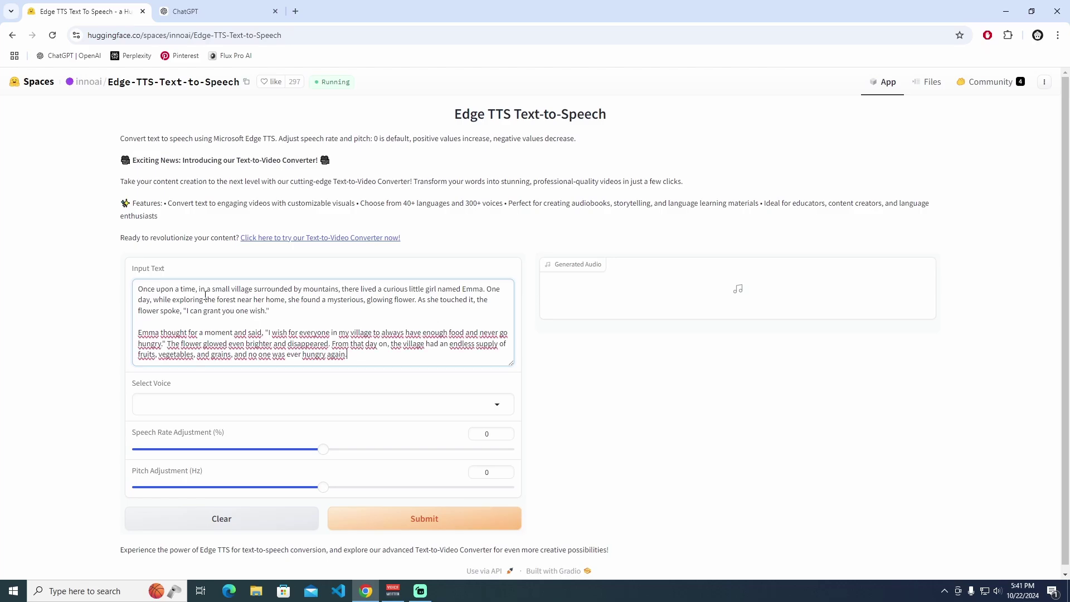
click(234, 404)
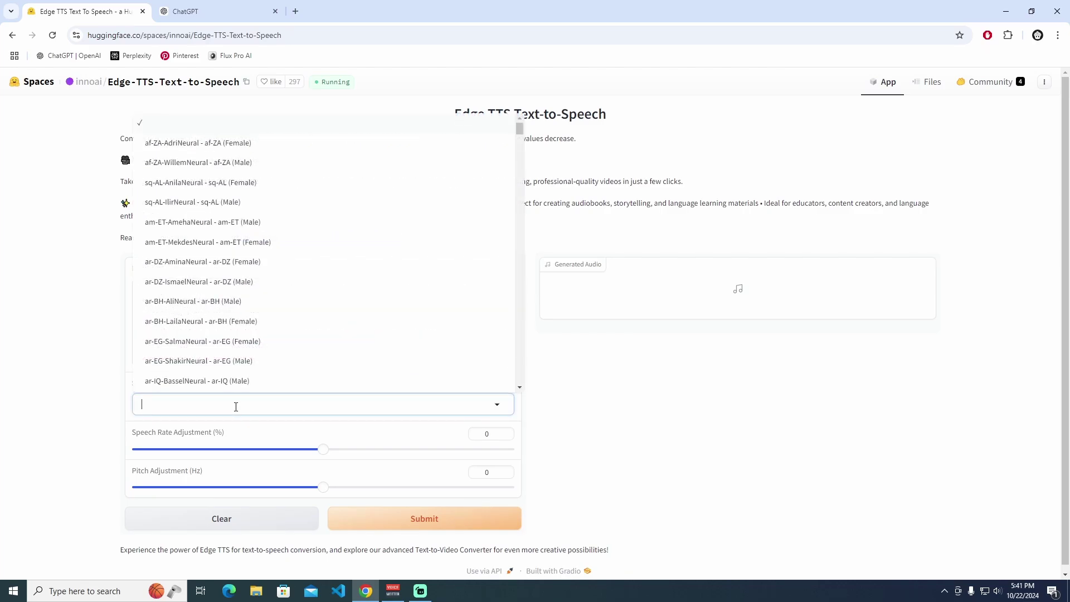
text(us)
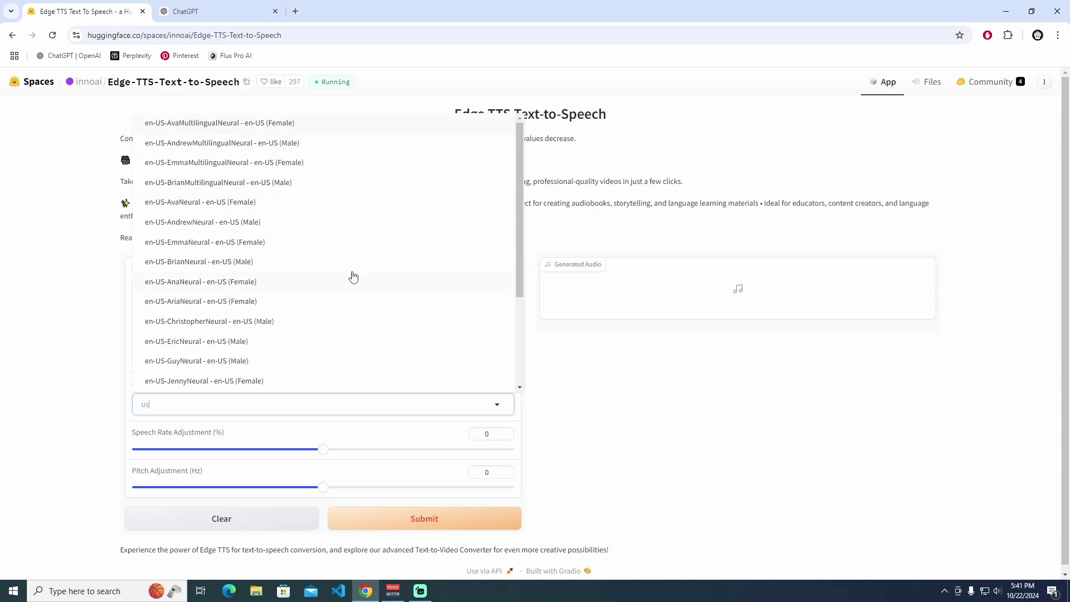
click(295, 248)
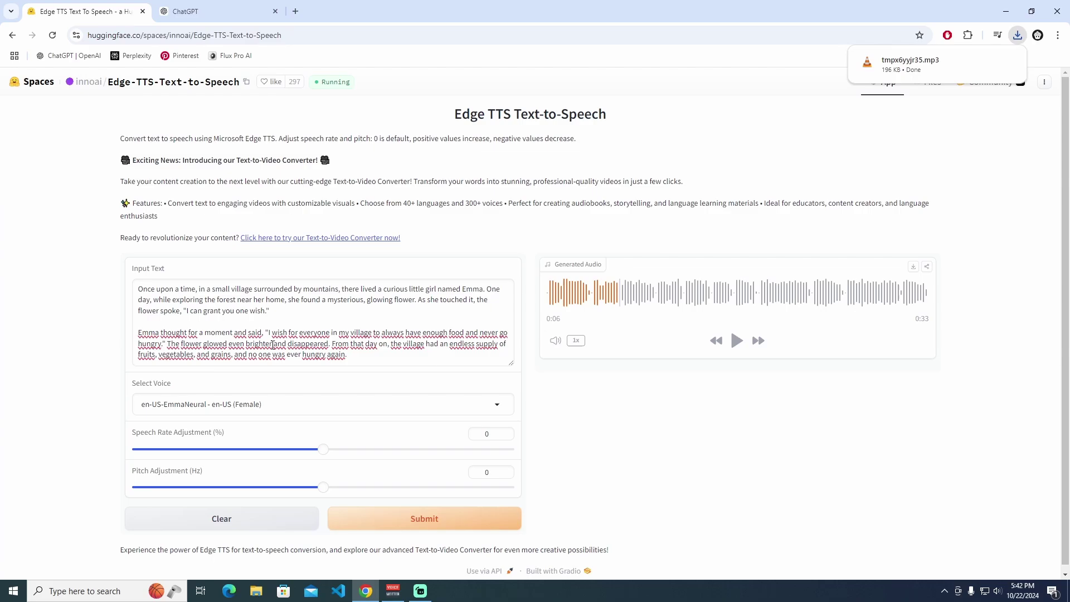
Step: Switch the voice to en-US-EricNeural and regenerate the story speech
click(286, 404)
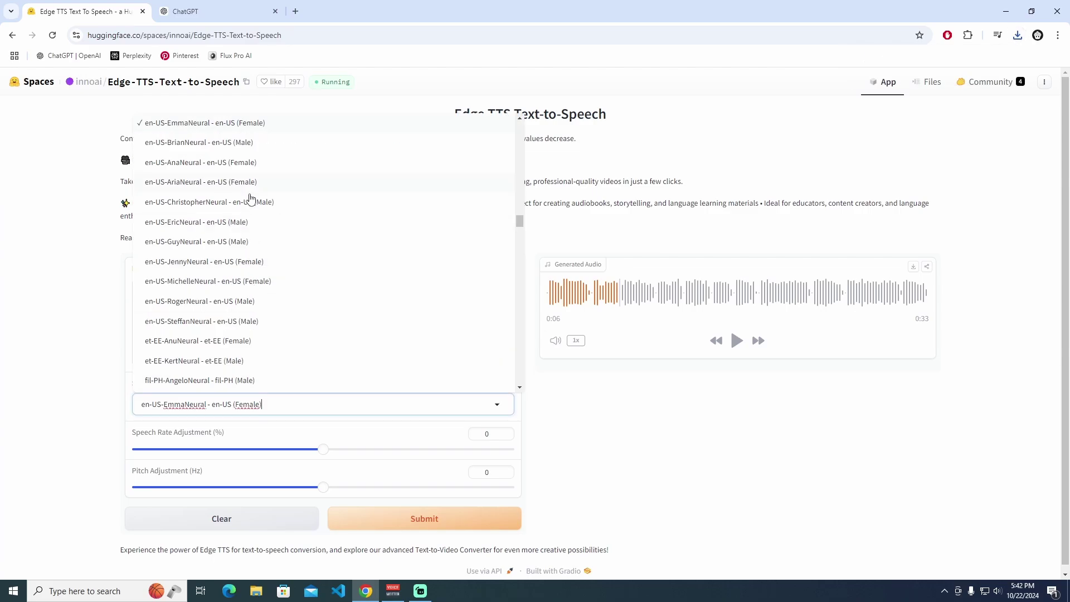
click(267, 226)
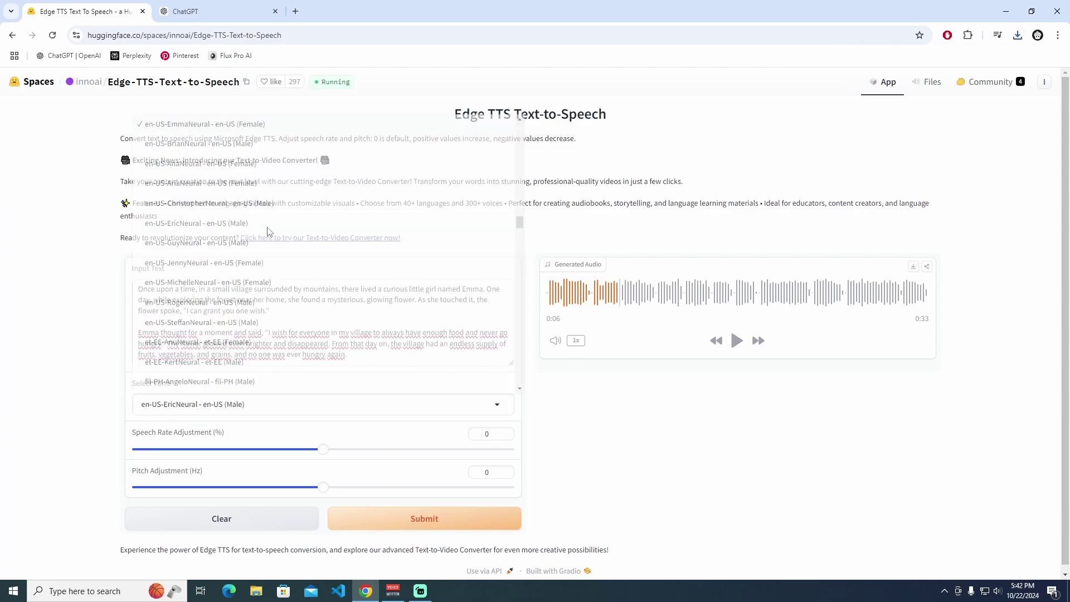
click(459, 517)
Step: Preview the new Eric clip briefly and download it as an MP3
click(736, 349)
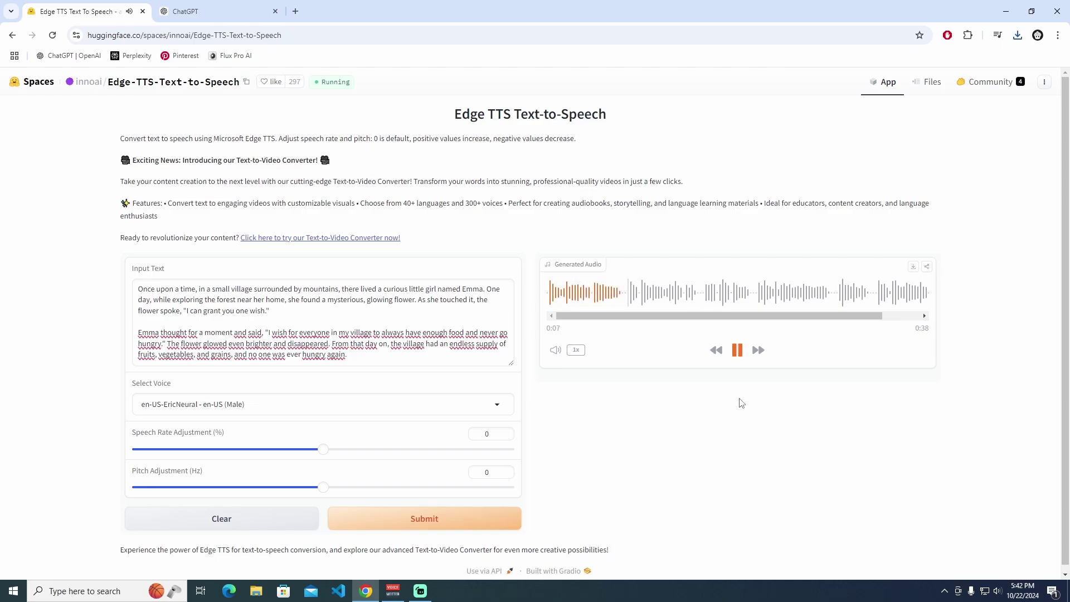
click(738, 350)
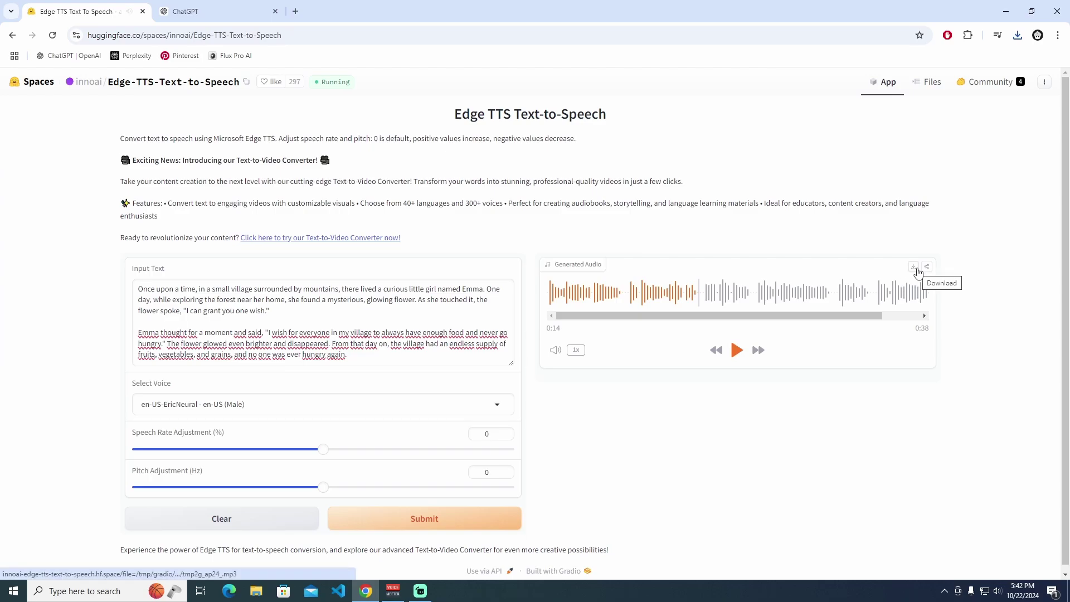
click(913, 266)
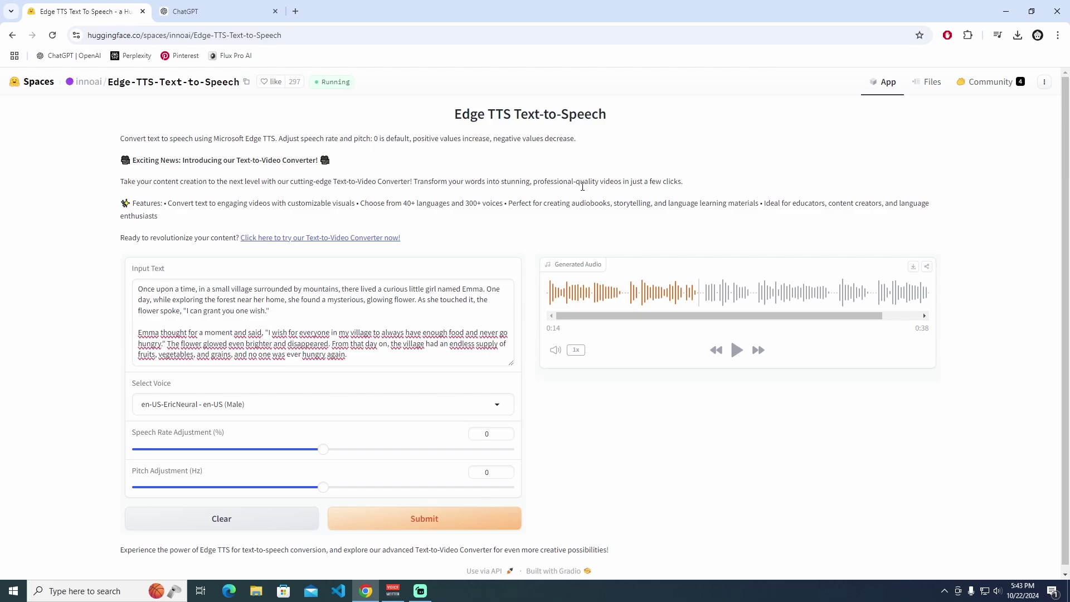
Step: Copy the Space's git clone command from the Files tab's Clone repository dialog
click(929, 83)
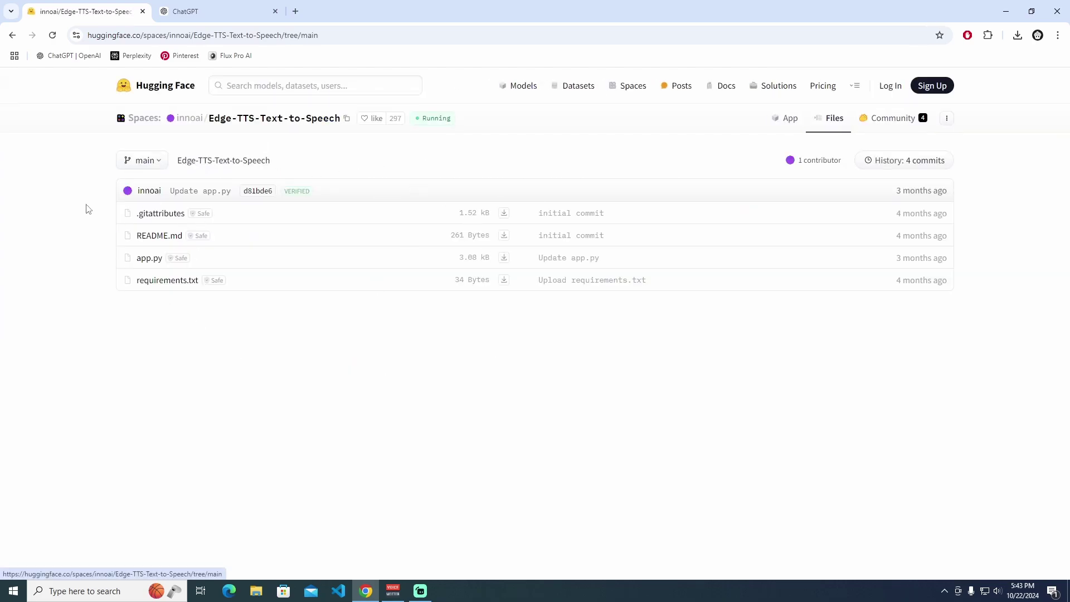
click(947, 118)
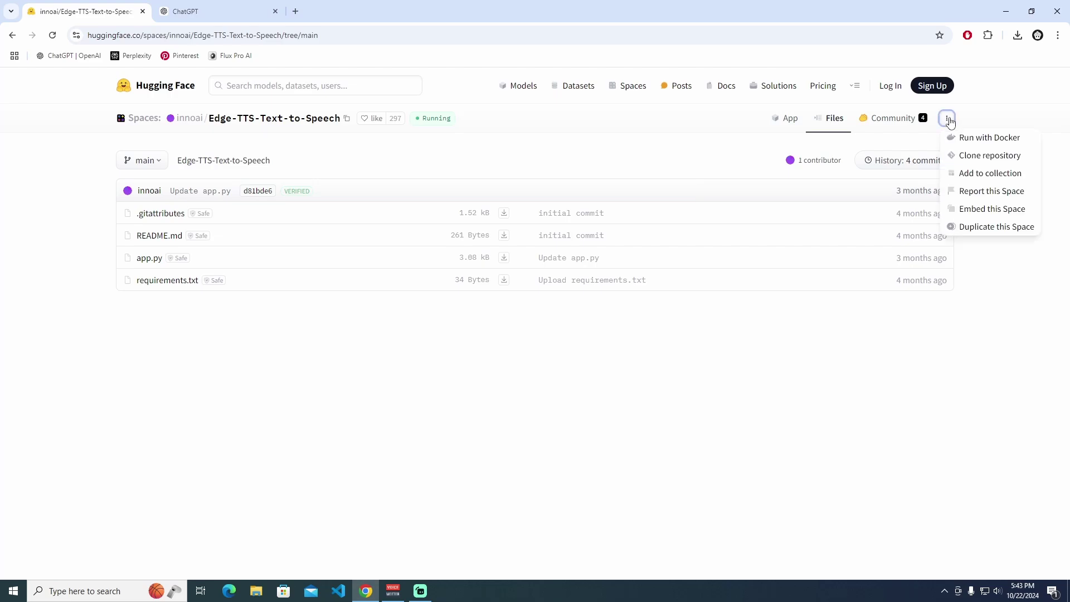
click(954, 158)
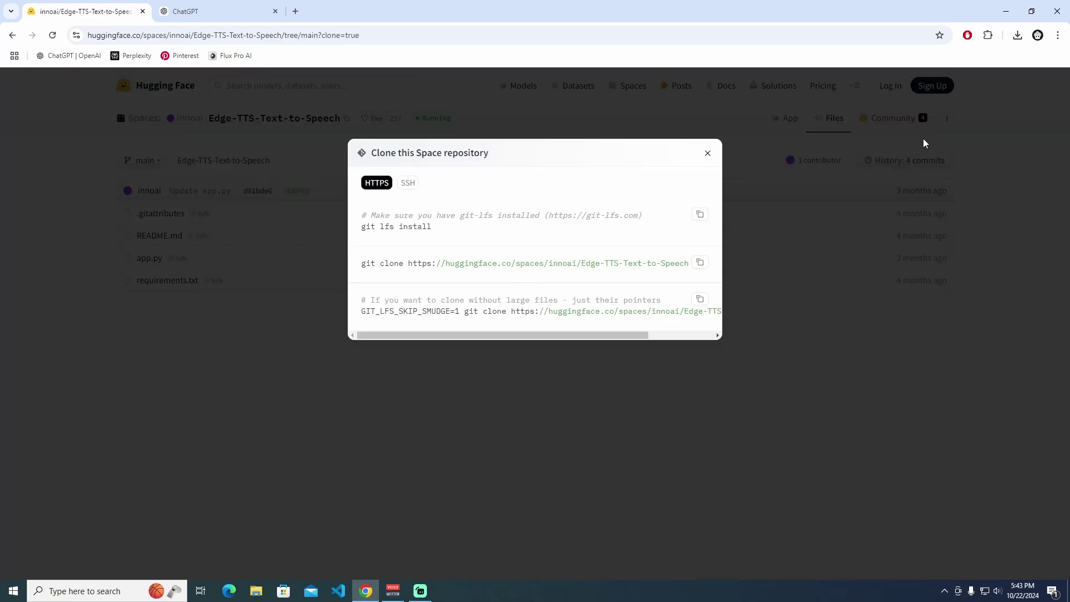
click(700, 263)
click(708, 153)
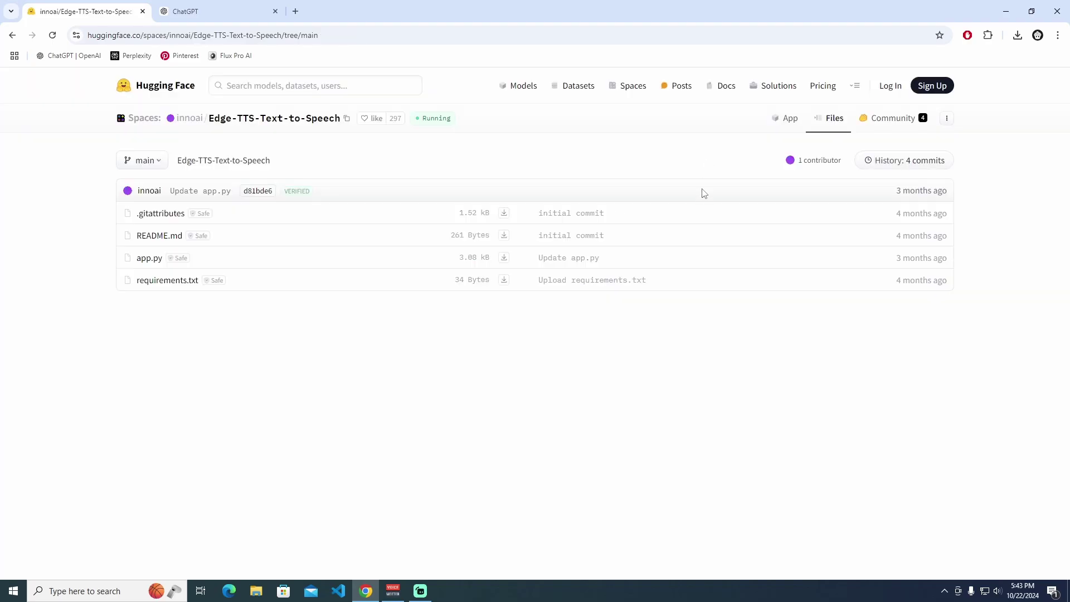
Step: Create a new folder on the desktop
key(super+d)
right_click(216, 140)
mouse_move(238, 301)
click(397, 302)
Step: Name the folder TTS and git clone the Edge-TTS-Text-to-Speech Space into it from cmd
text(TTS)
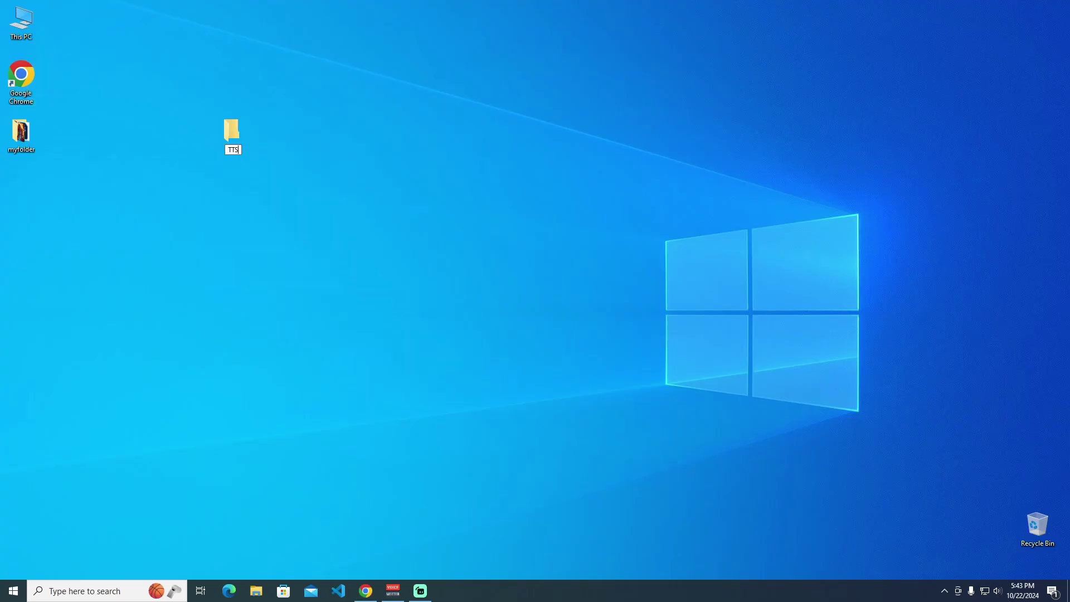
key(Return)
key(Return)
click(372, 35)
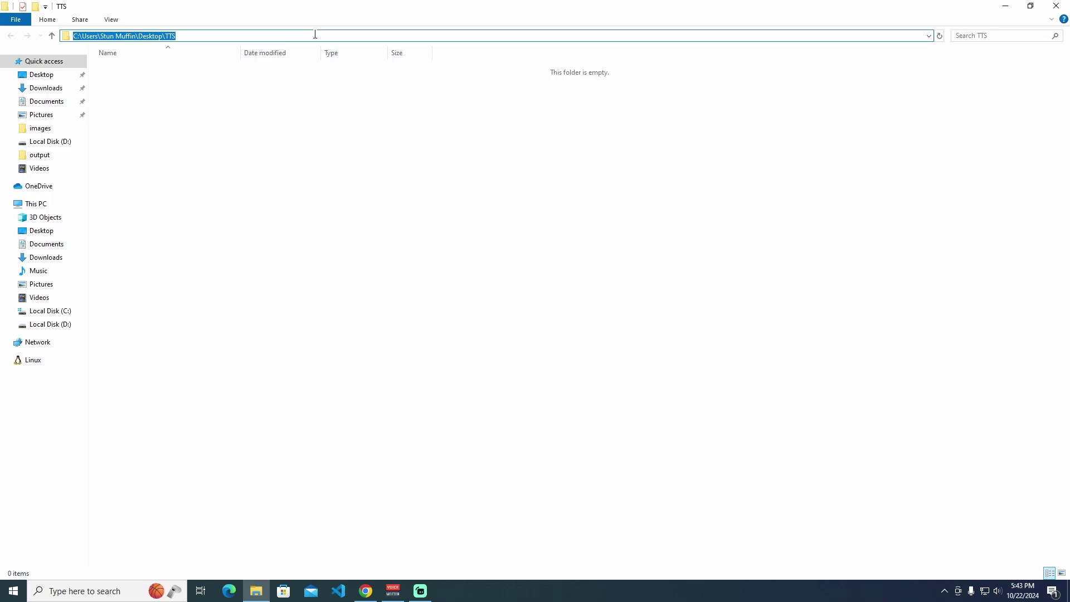
text(cmd)
key(Return)
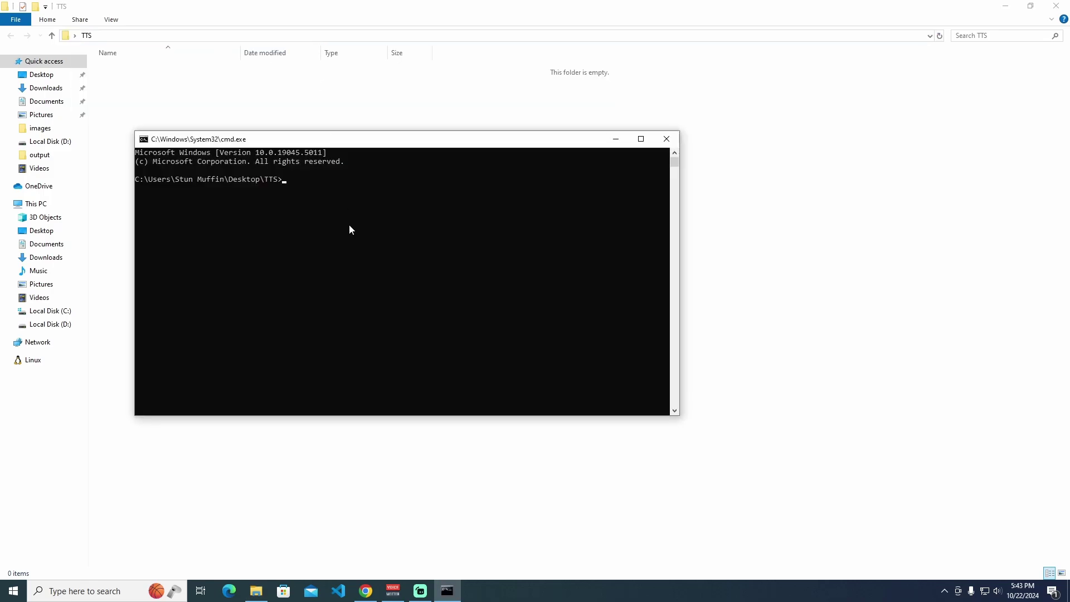
key(ctrl+v)
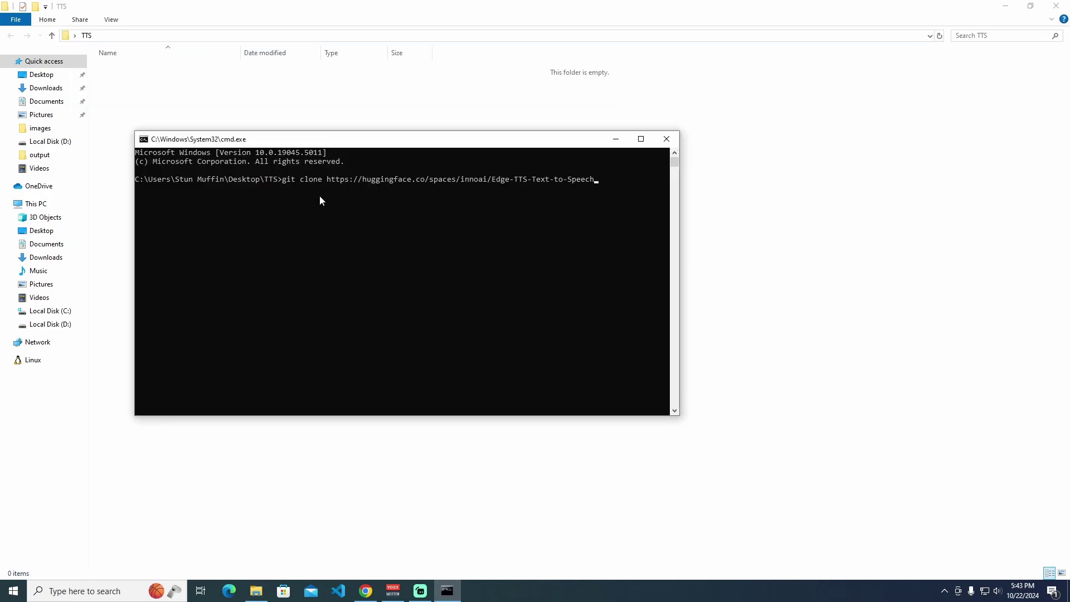
key(Return)
drag(410, 140, 470, 184)
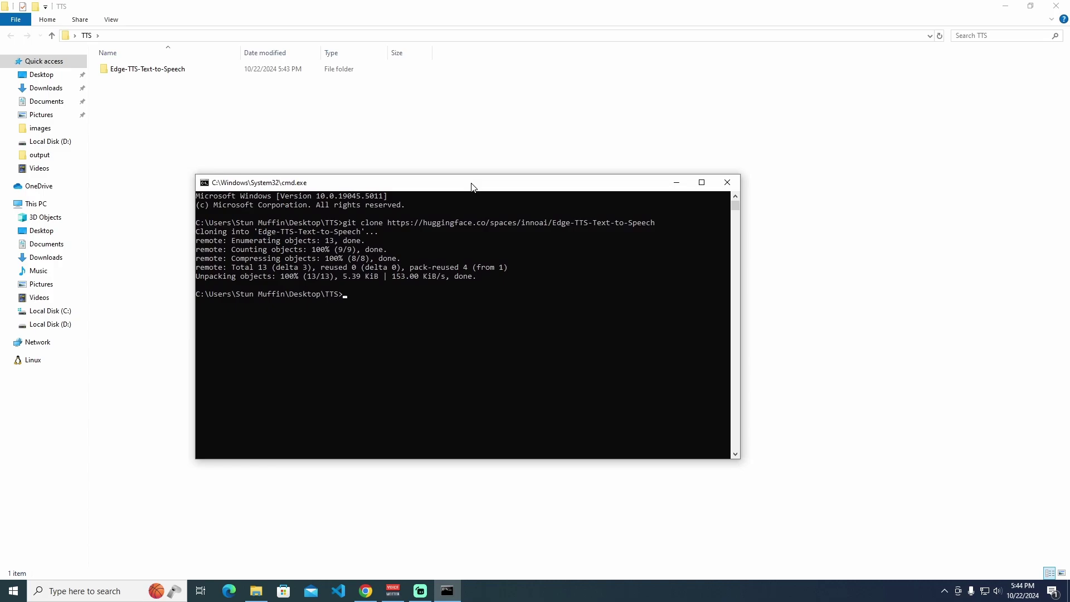
Step: Run python app.py in the cloned folder, then check requirements.txt after the missing-pytz error
double_click(207, 75)
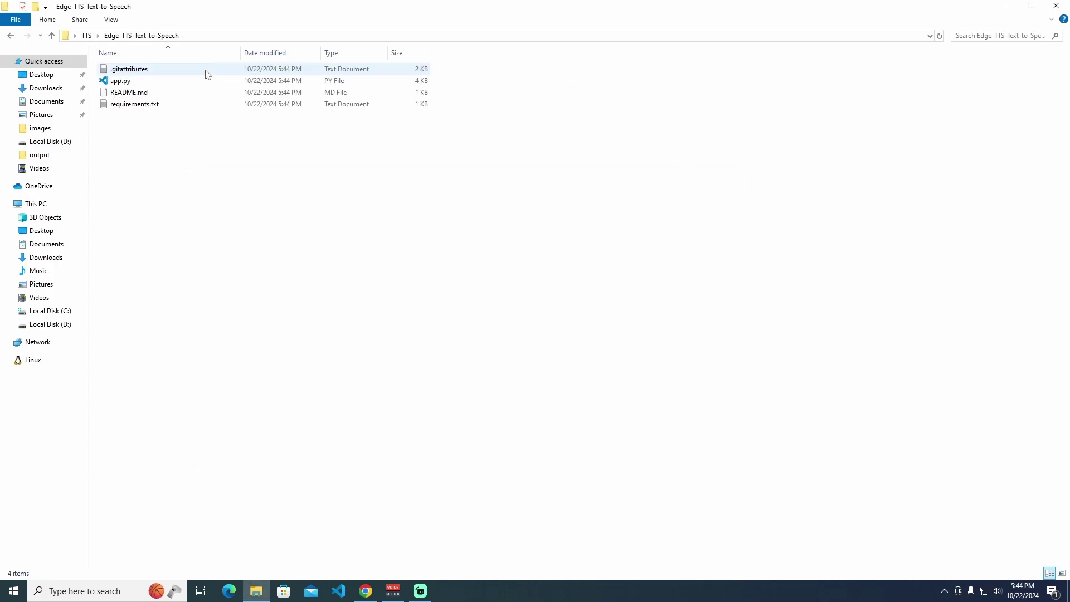
click(259, 37)
text(cmd)
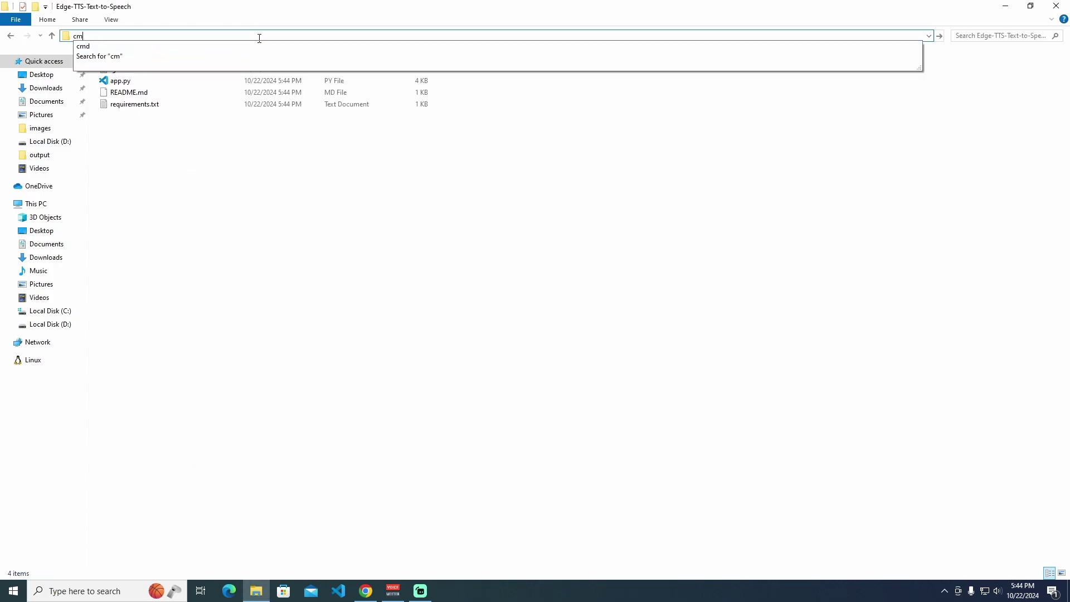
key(Return)
drag(257, 23, 375, 180)
text(pyth)
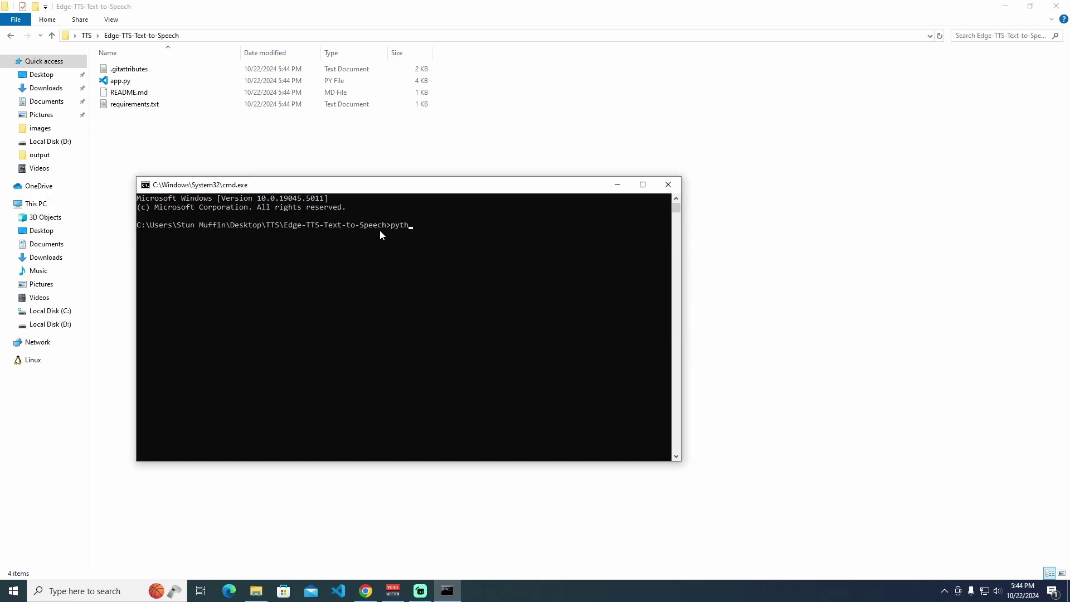
text(on app.py)
key(Return)
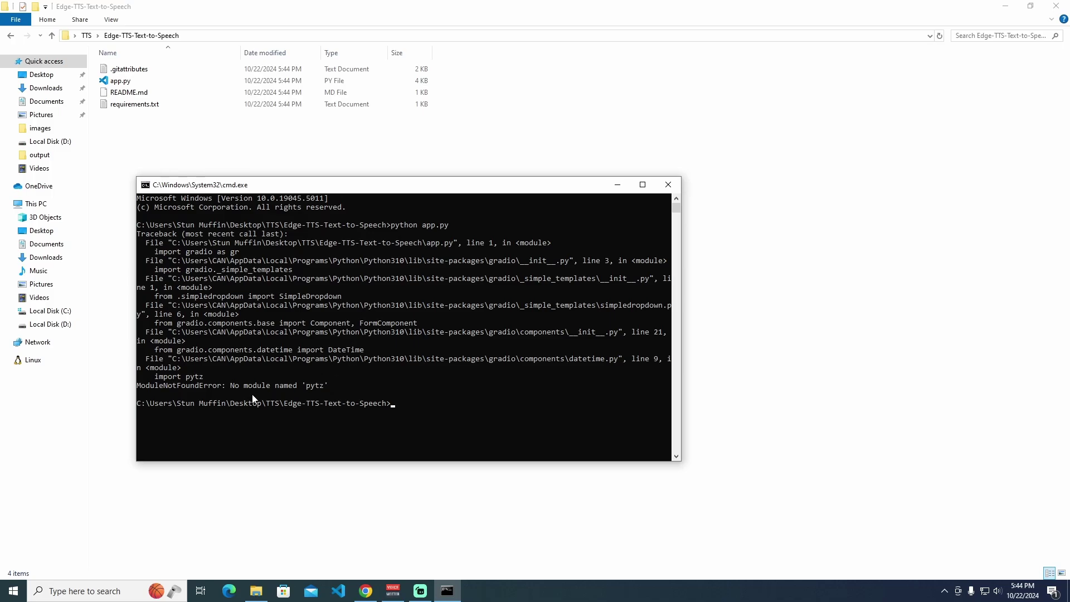
click(668, 184)
double_click(134, 104)
Step: Close requirements.txt and run pip install -r requirements.txt from a command prompt in the project folder
click(849, 119)
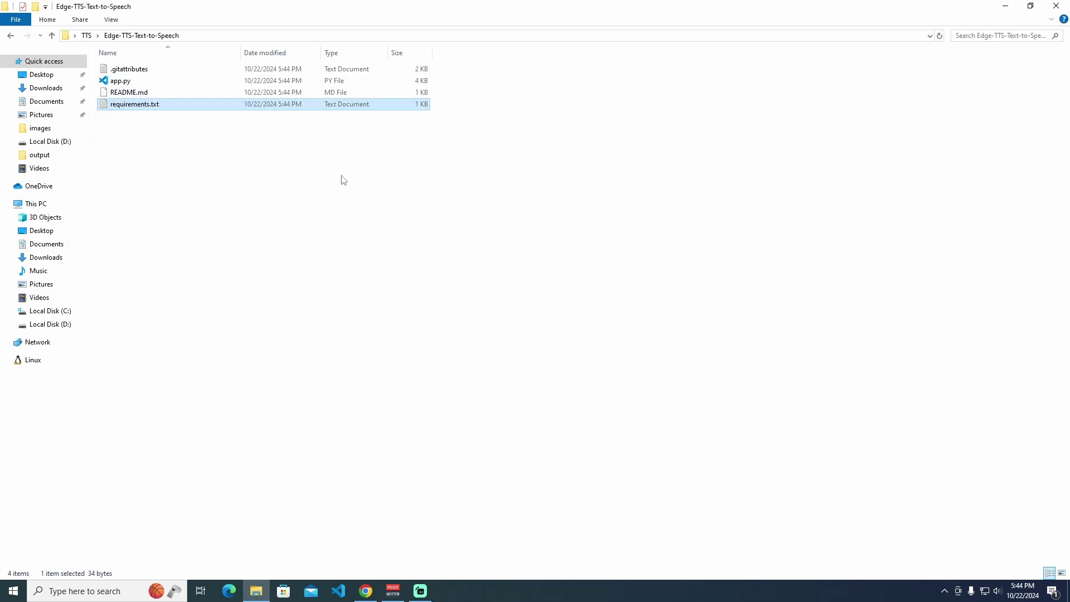
double_click(184, 105)
click(847, 119)
click(361, 34)
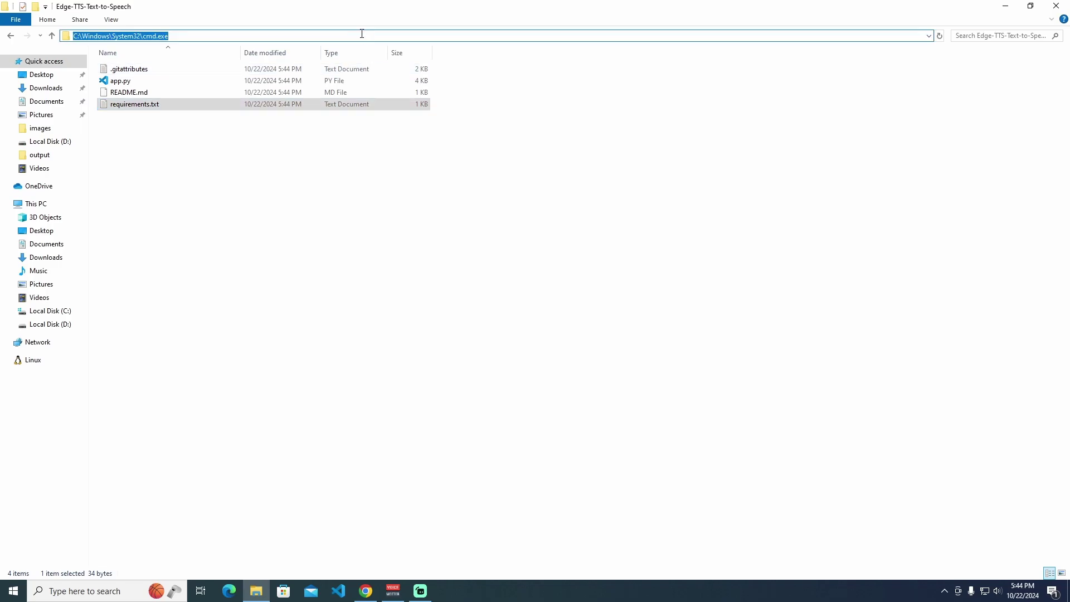
text(cmd)
key(Return)
text(pip install -r )
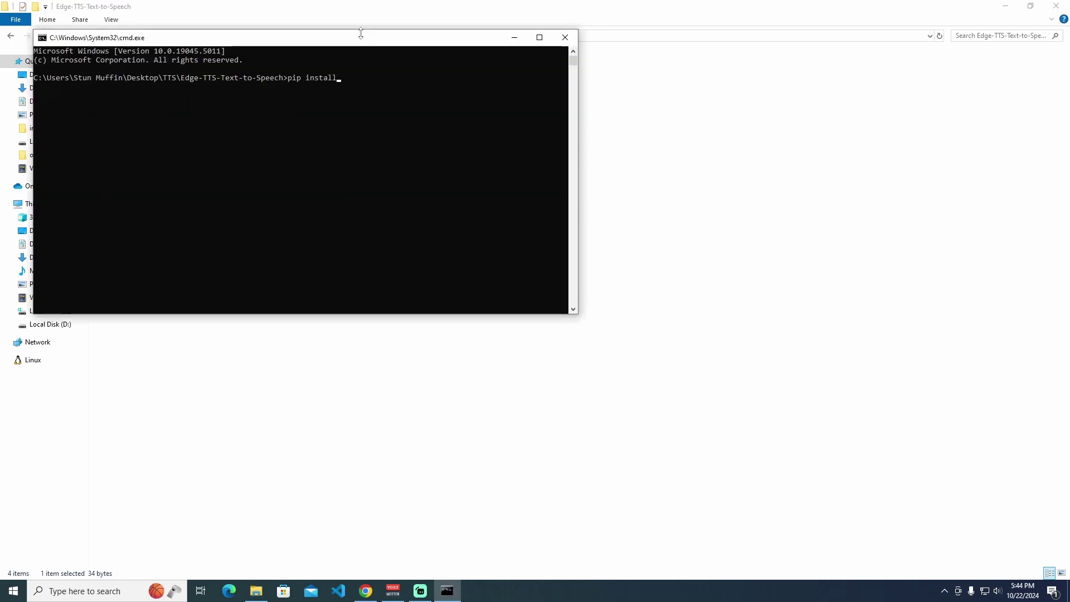
text(requirements.txt)
key(Return)
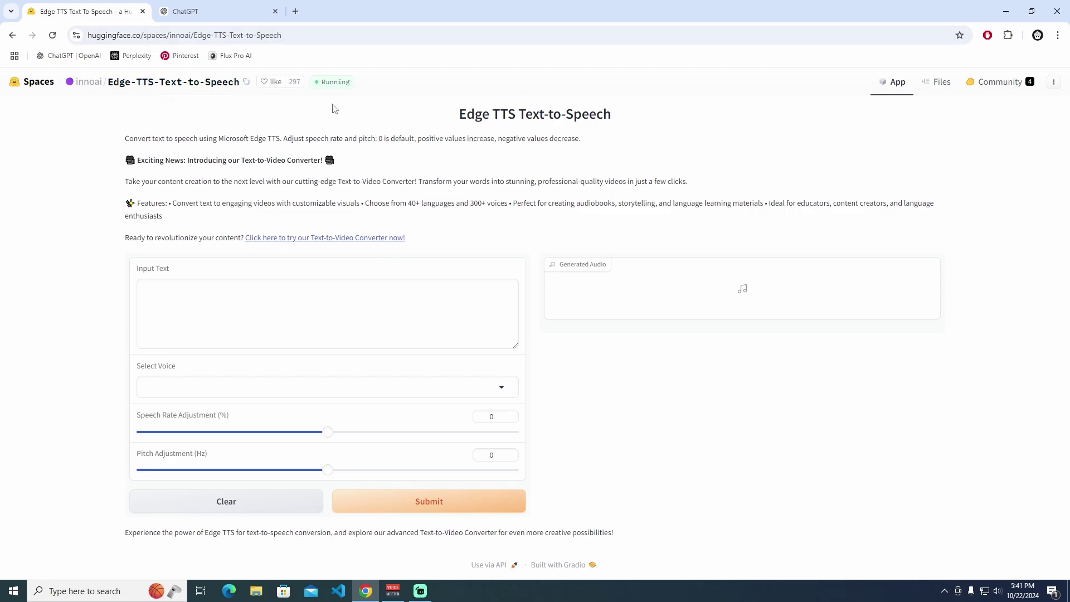
Step: Paste the two-paragraph glowing-flower story into Input Text and pick en-US-EmmaNeural (Female)
click(212, 300)
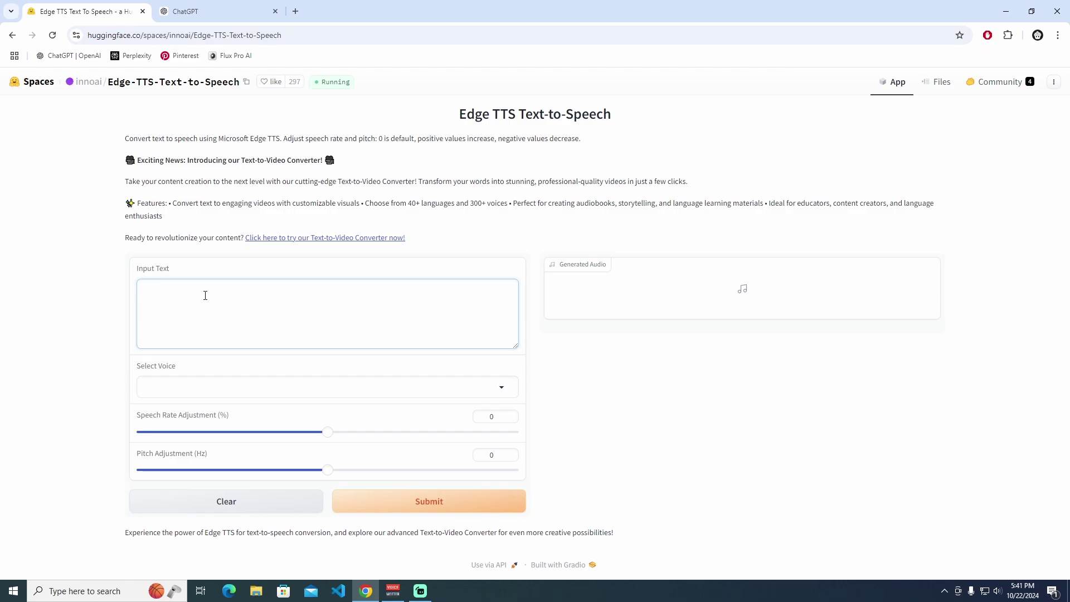
key(ctrl+v)
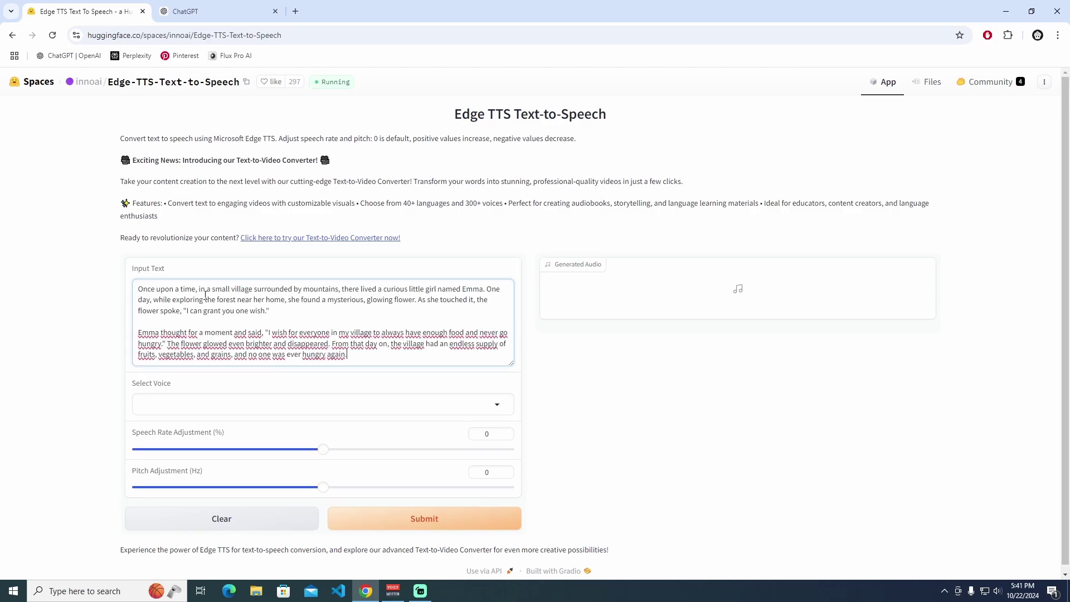
click(236, 407)
text(us)
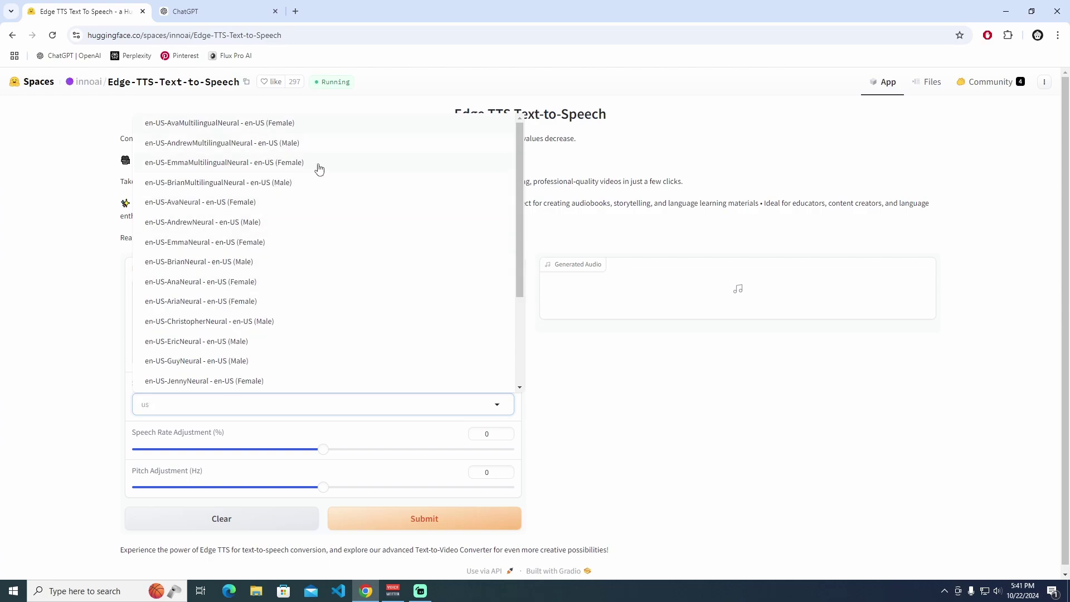
click(300, 243)
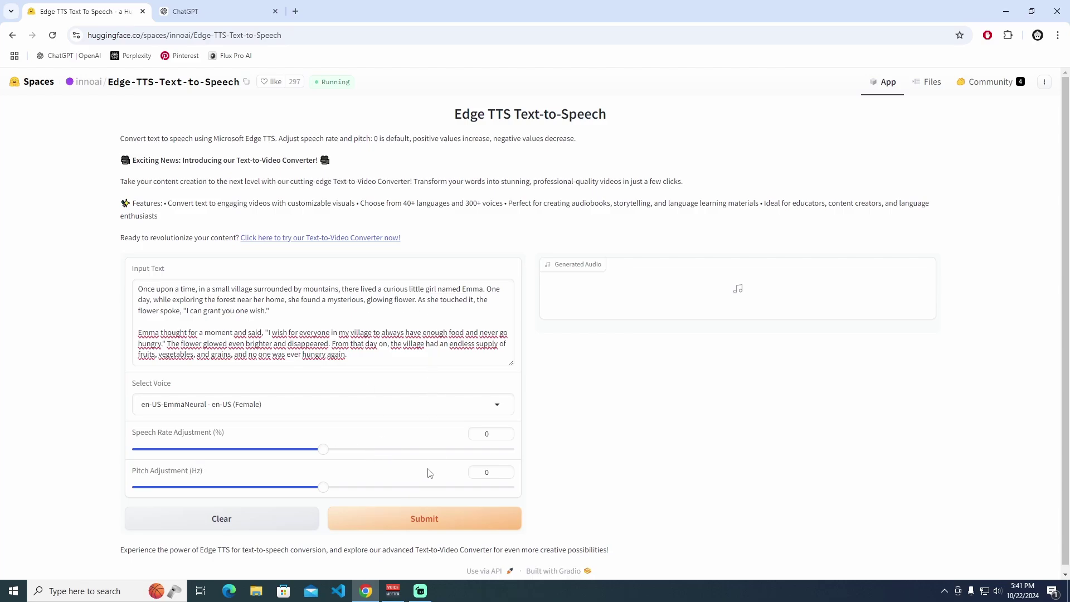
Step: Generate the 33-second Emma clip, preview it briefly, and download it as tmpx6yyjr35.mp3
click(431, 527)
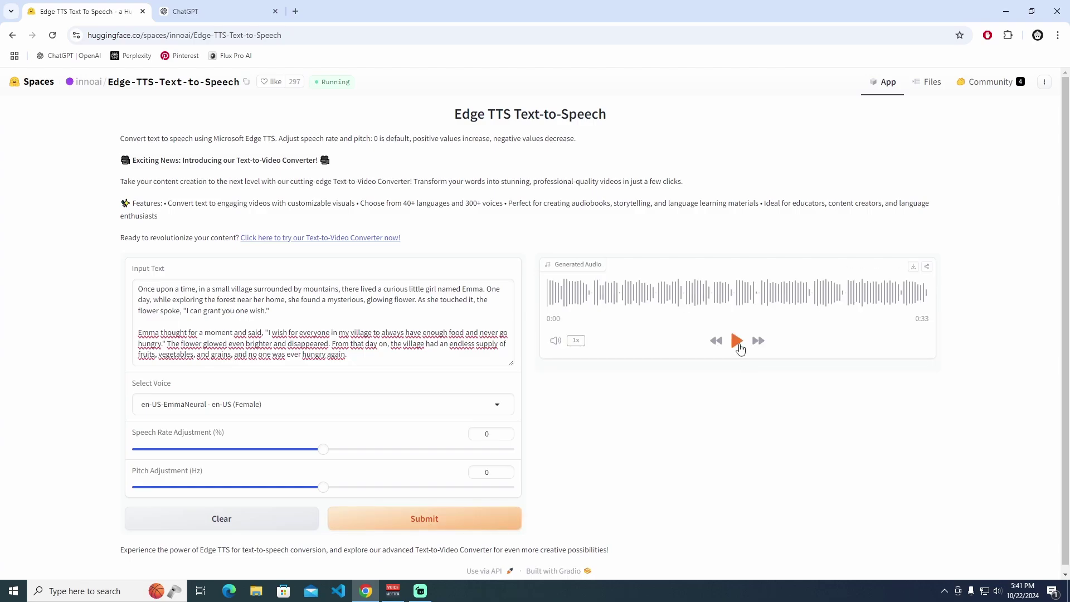
click(738, 341)
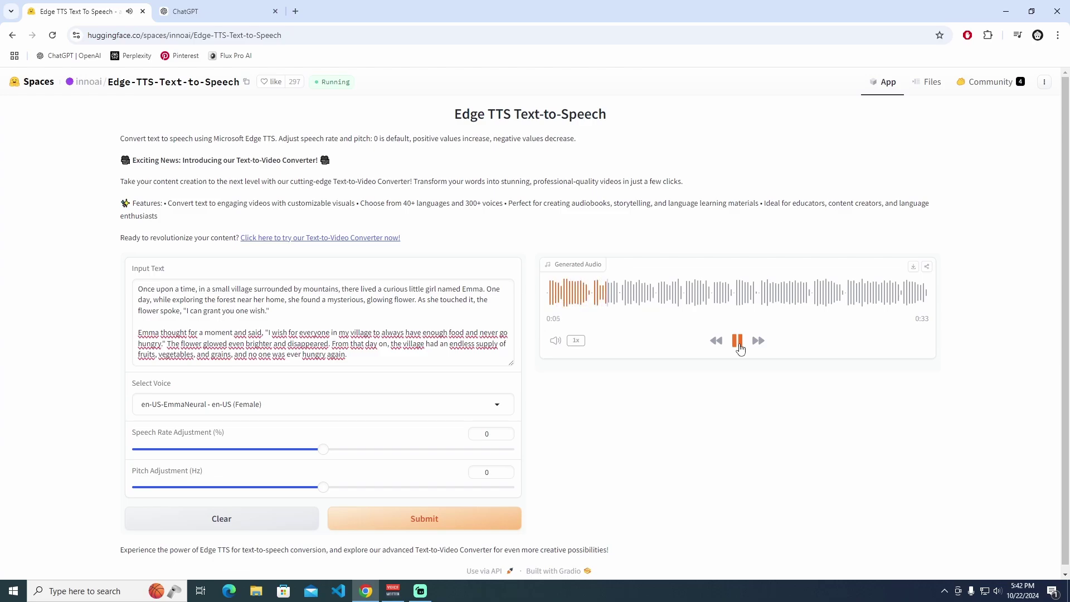
click(739, 343)
click(914, 267)
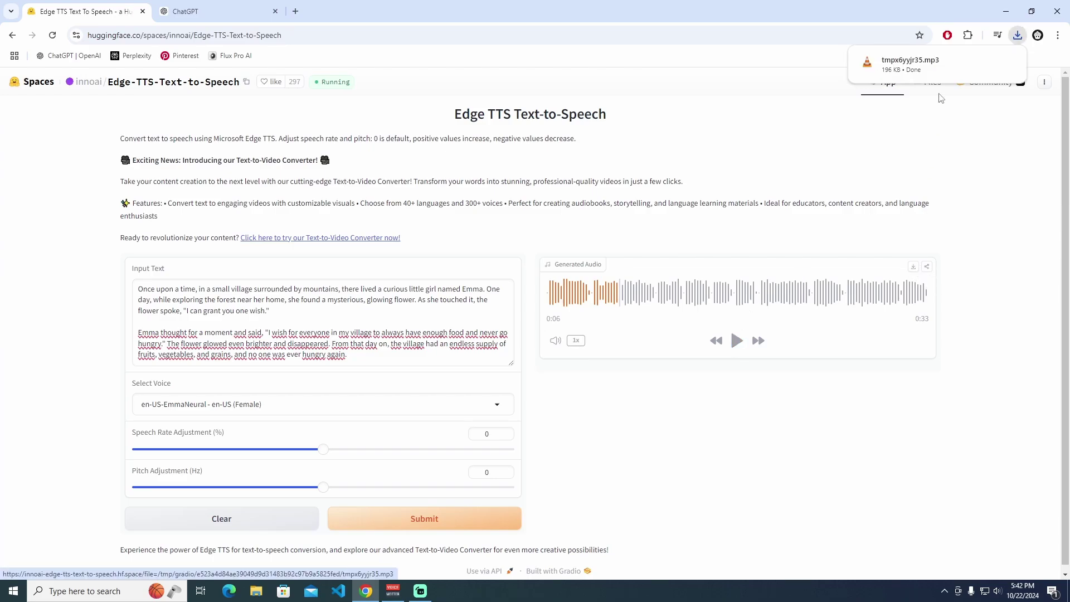
click(312, 404)
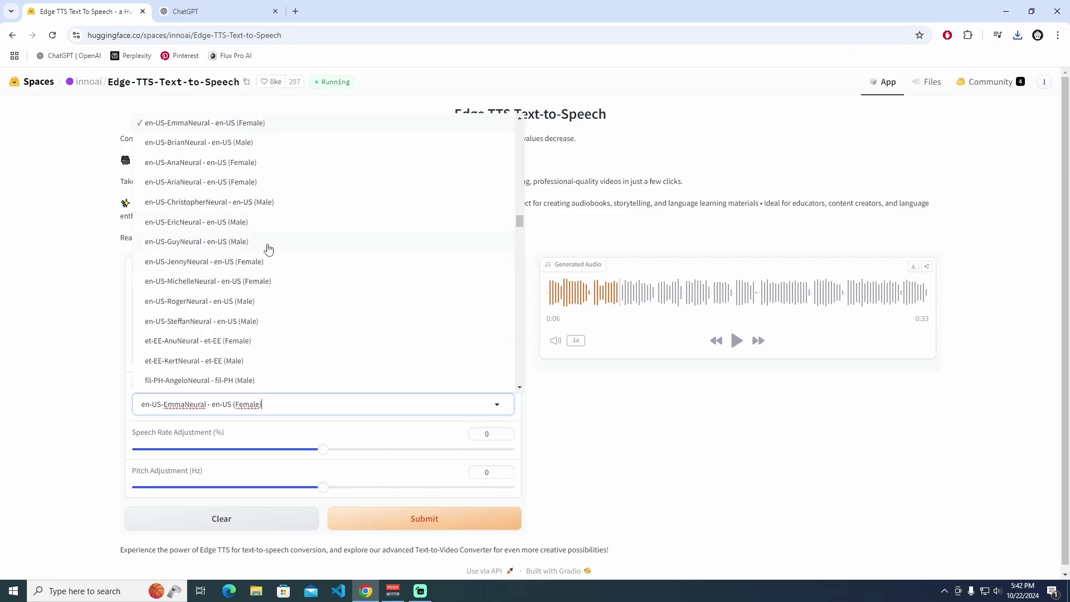
Step: Regenerate with en-US-EricNeural, preview the 38-second clip, and download it as tmp2g_ap24_.mp3
click(269, 226)
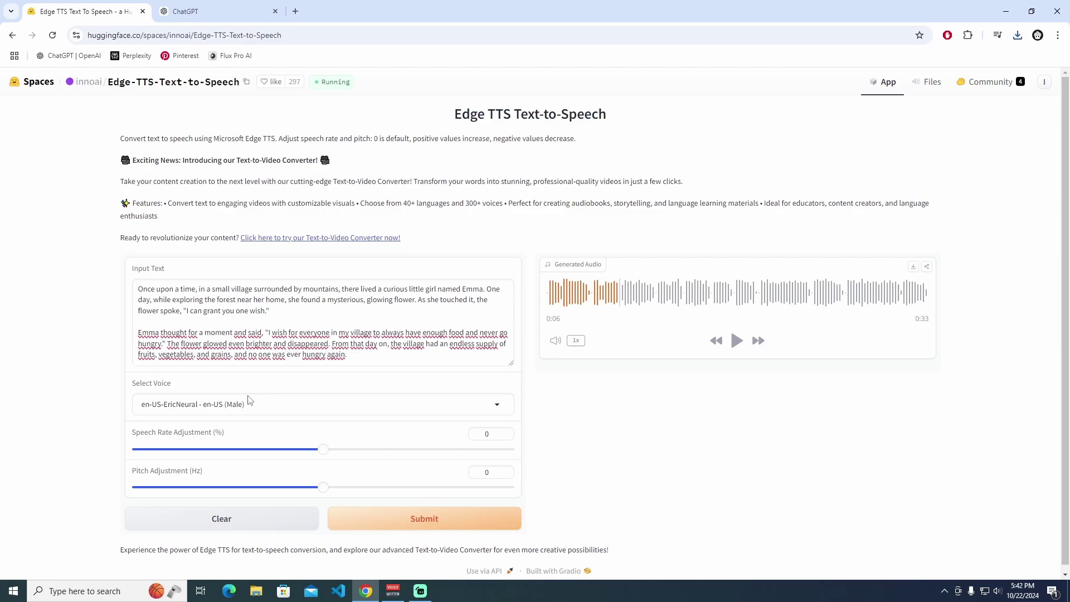
click(459, 517)
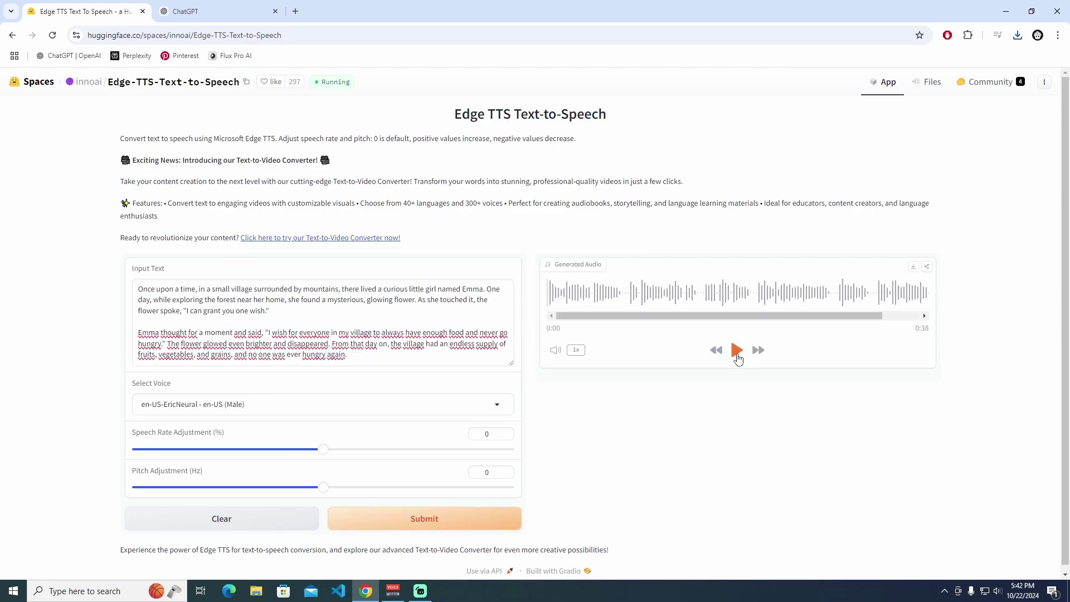
click(737, 352)
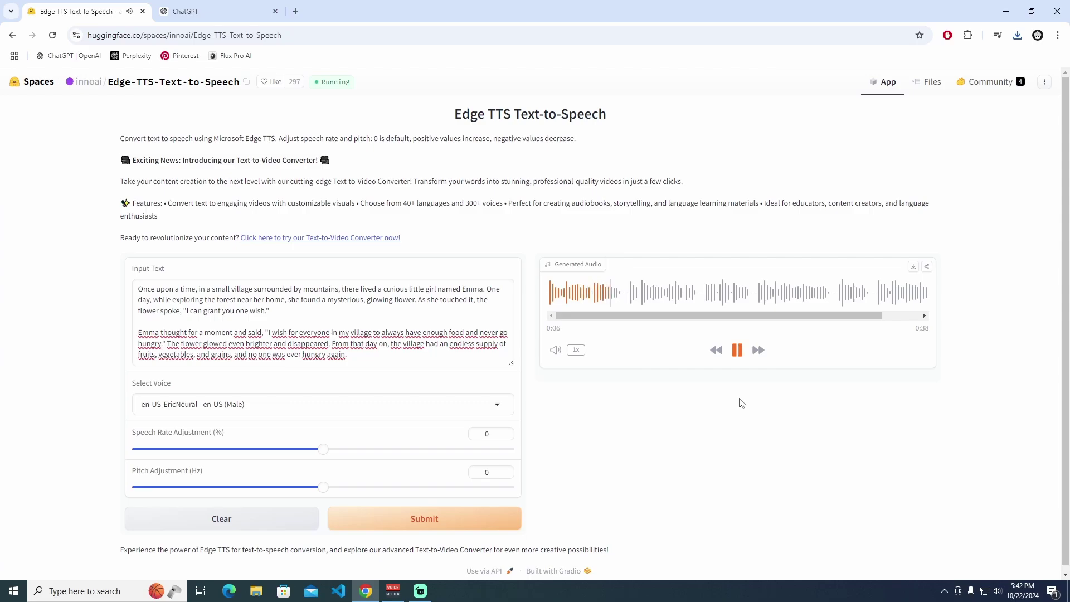
click(738, 350)
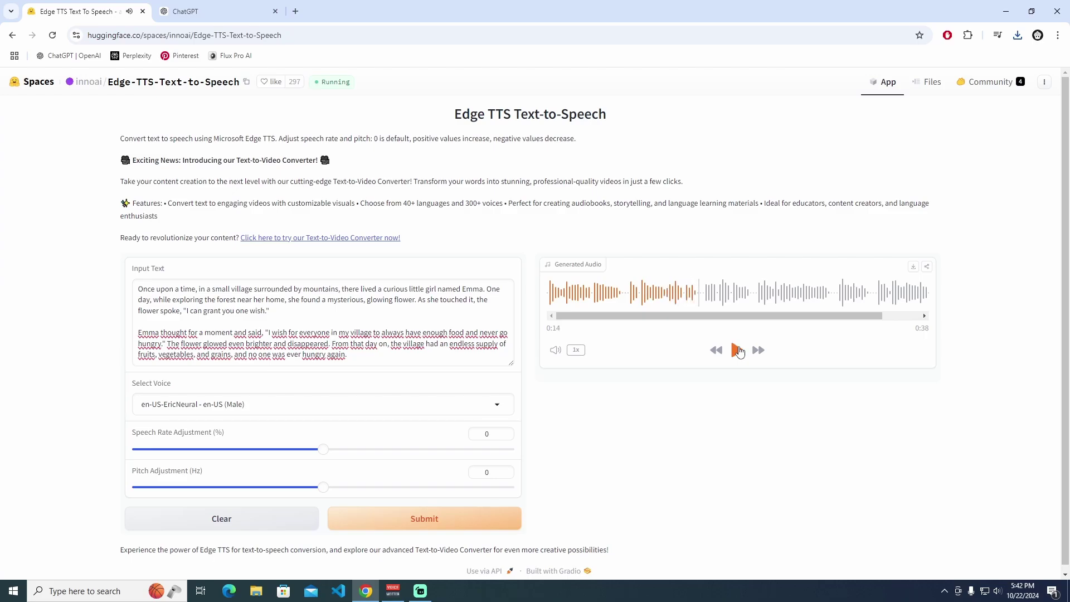
click(914, 269)
Step: Copy the git clone line from the Files tab's Clone repository dialog, then show the desktop
click(936, 88)
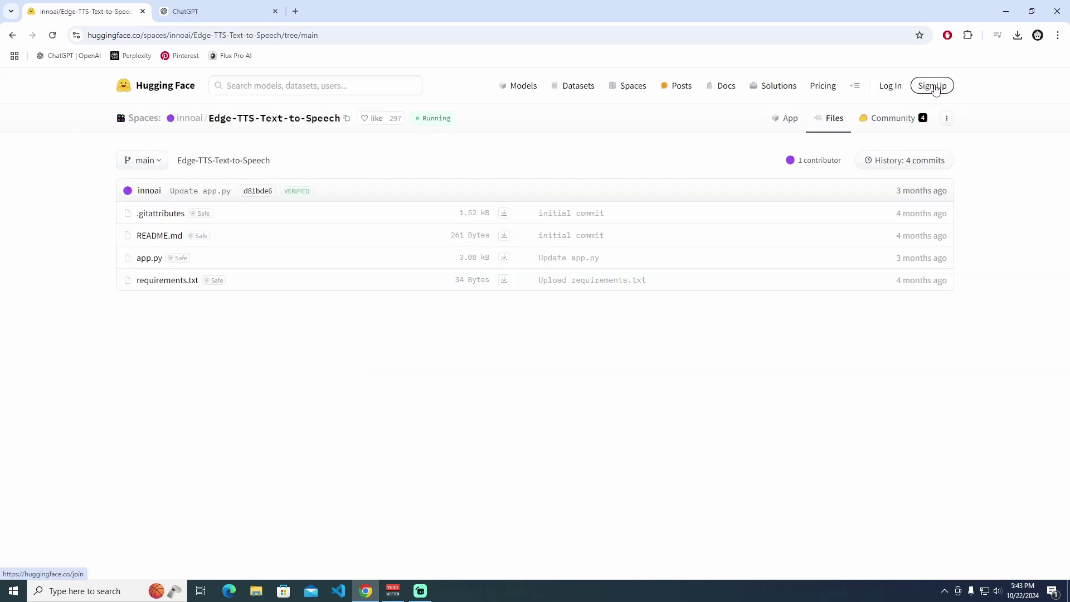
click(949, 120)
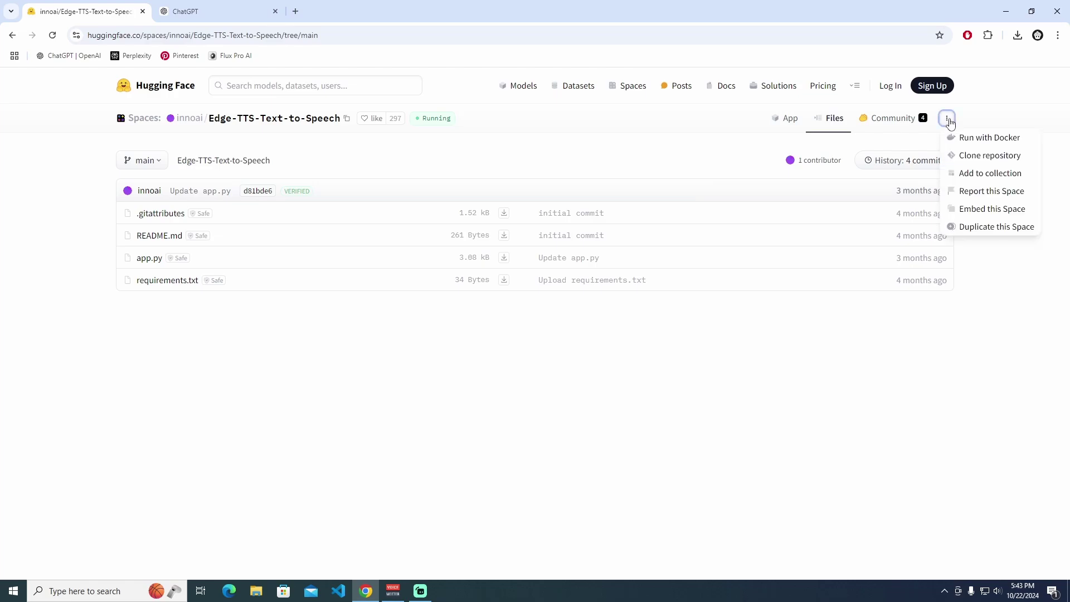
click(991, 159)
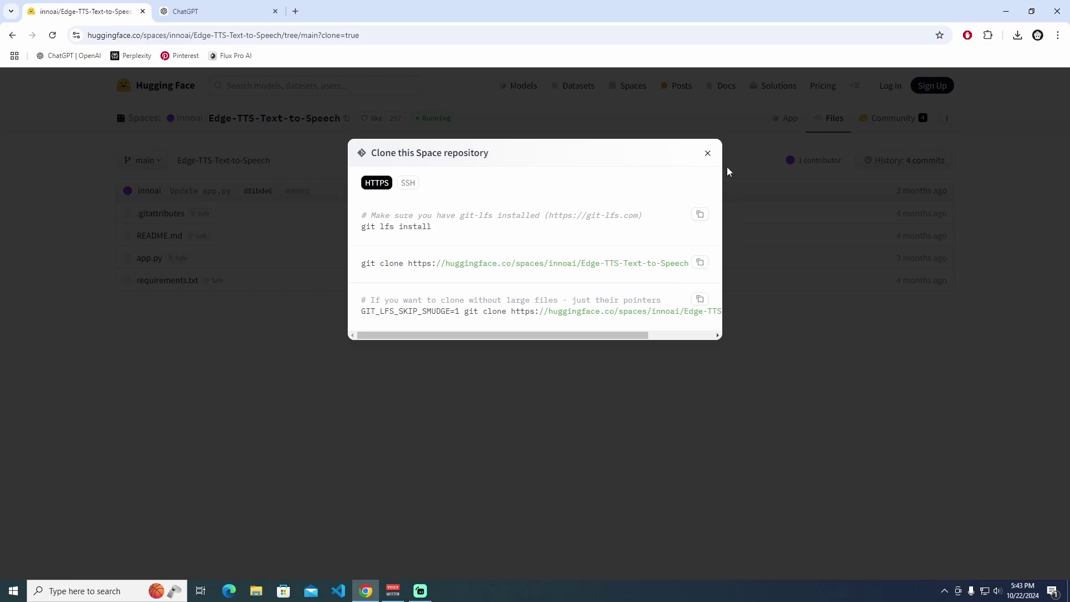
click(700, 261)
click(707, 154)
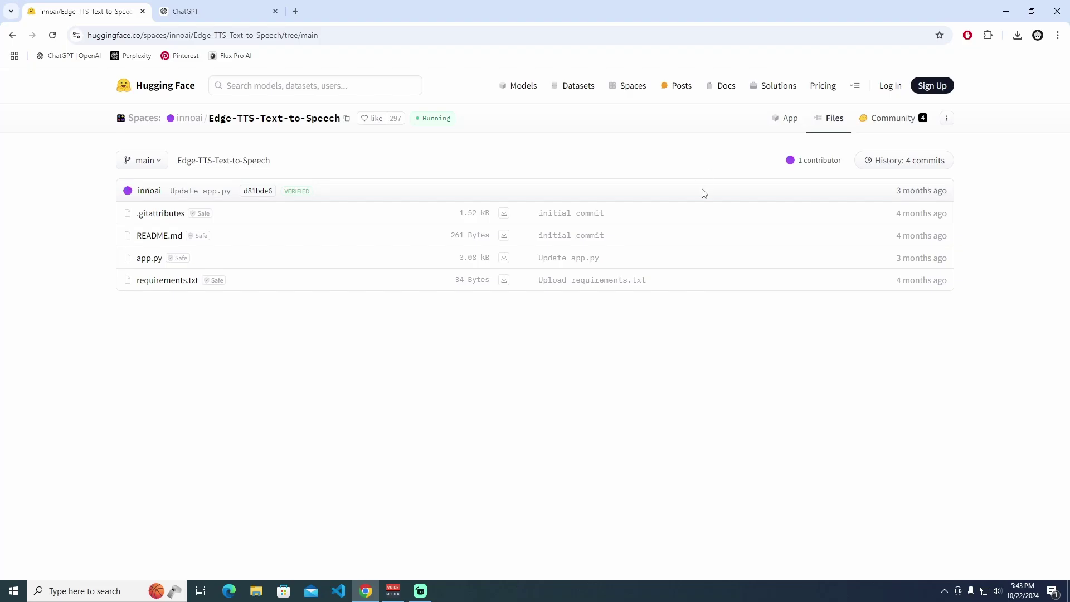
key(super+d)
Step: Create a new desktop folder named TTS
right_click(214, 143)
mouse_move(296, 303)
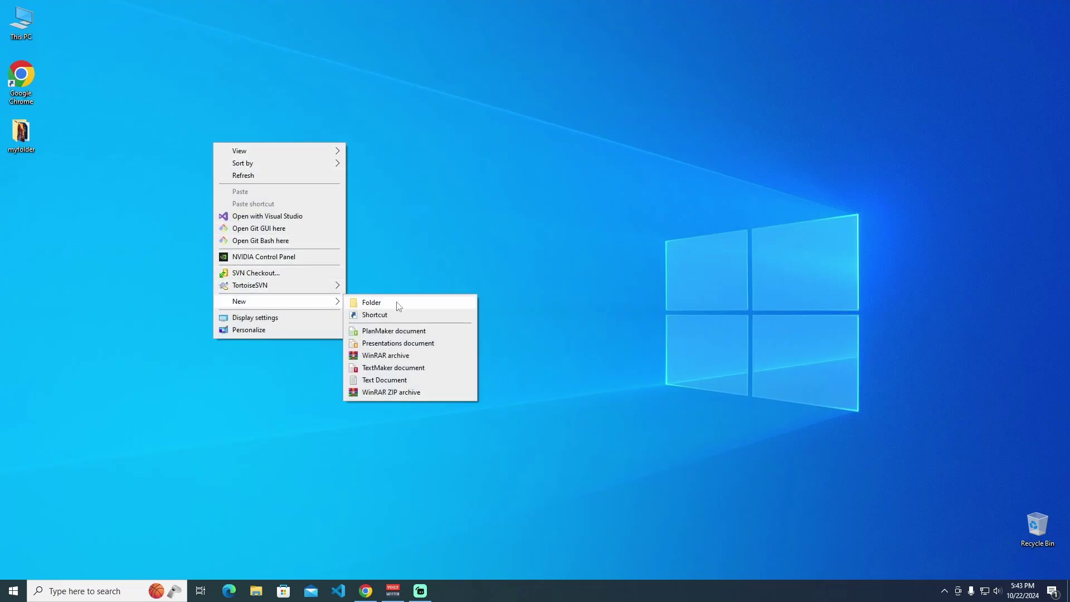
click(397, 301)
text(T)
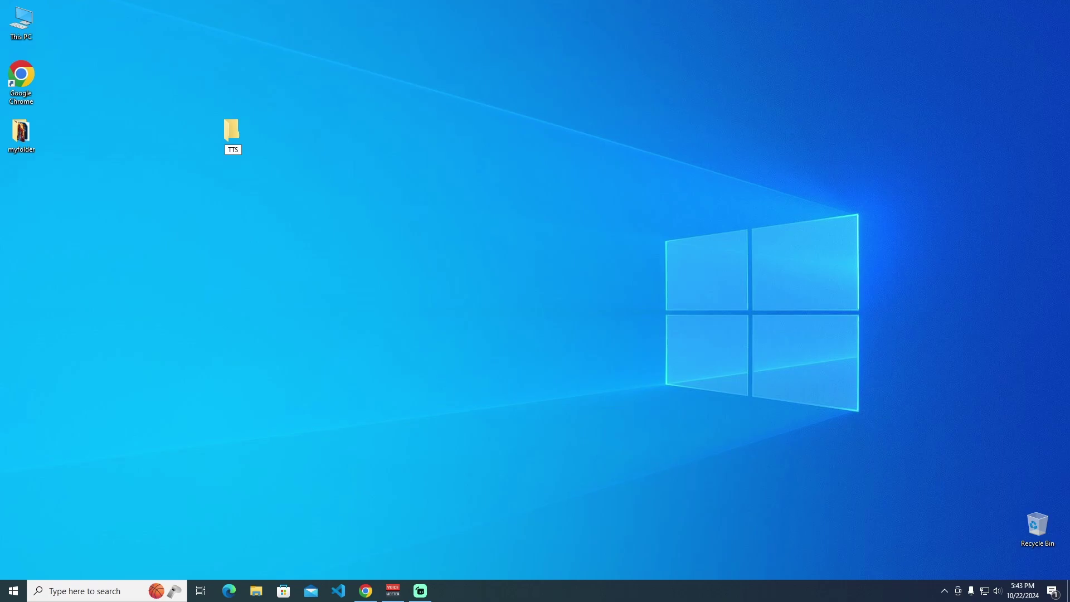
text(TS)
key(Return)
key(Return)
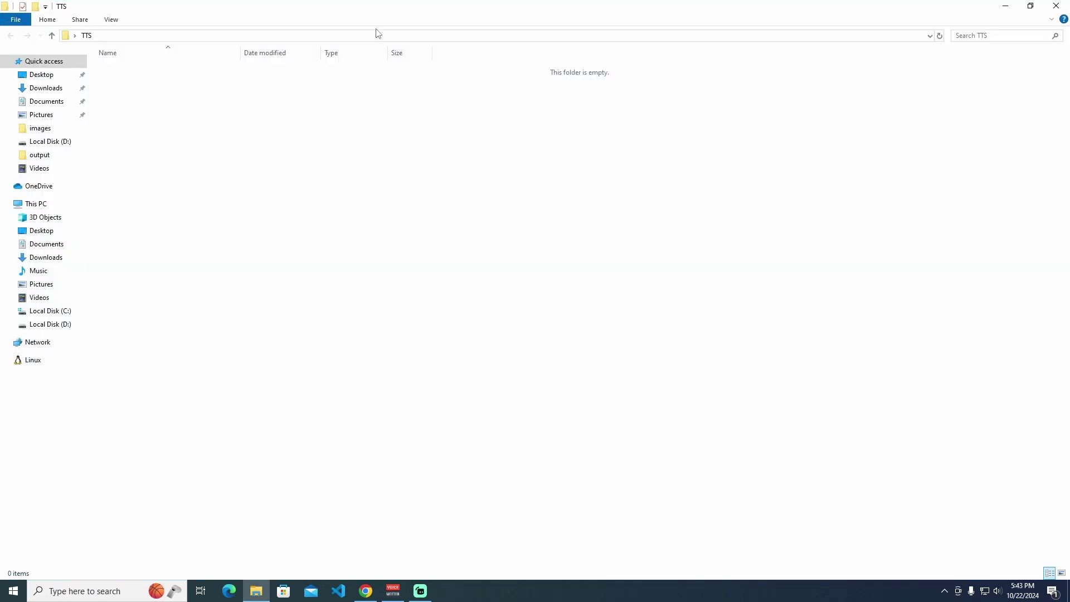
Step: Open cmd in the TTS folder and run the pasted git clone command
click(383, 36)
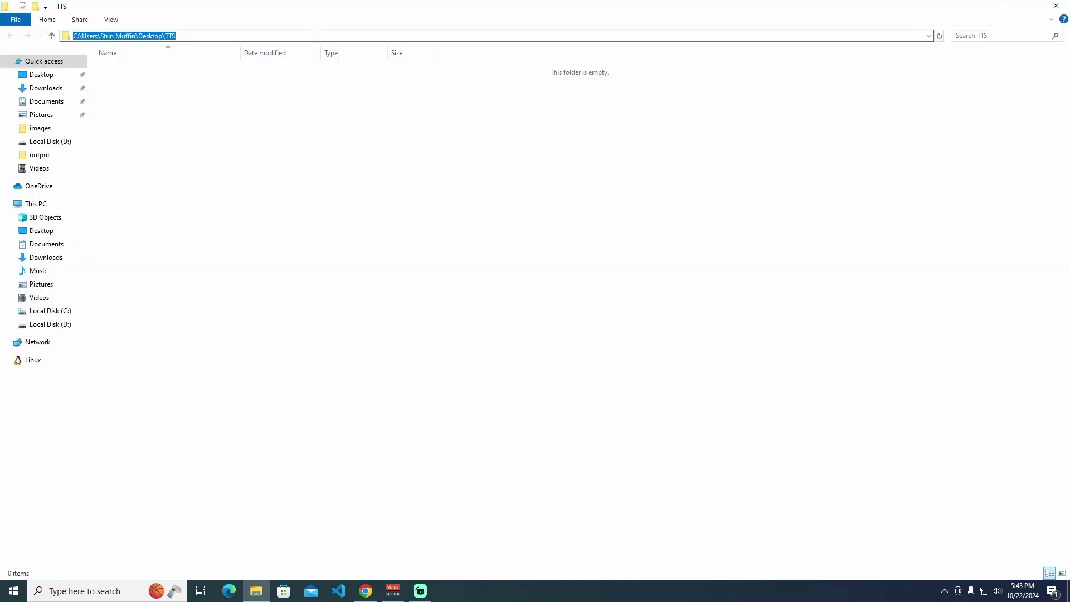
text(cmd)
key(Return)
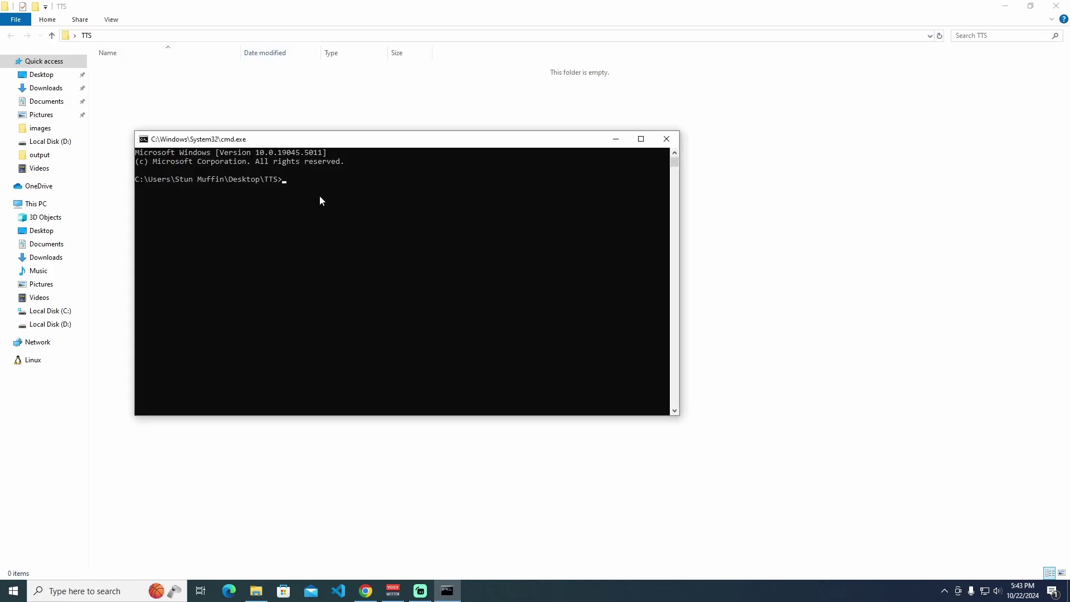
key(ctrl+v)
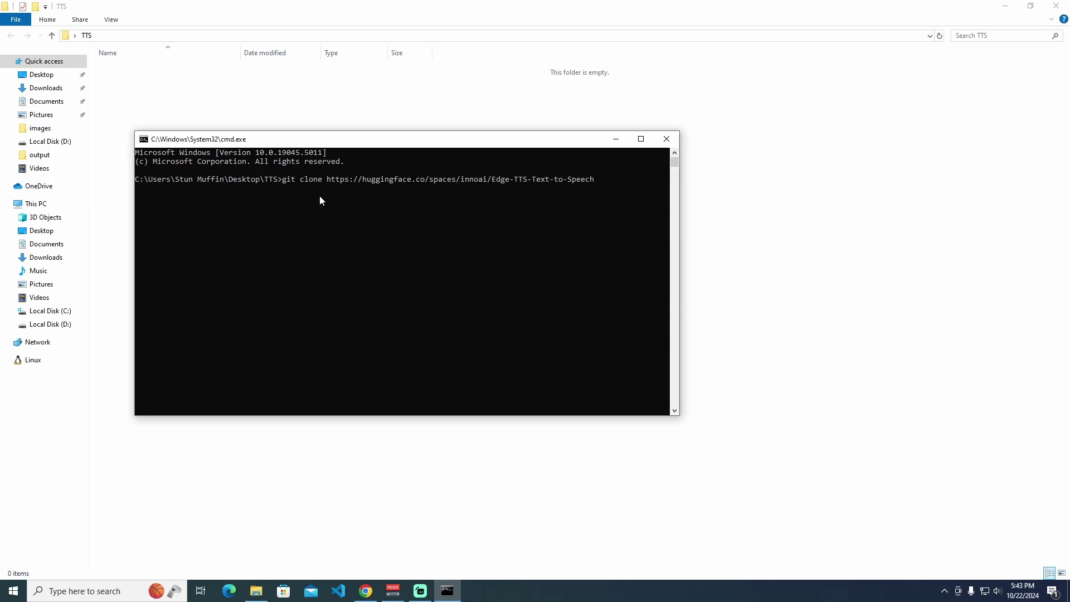
key(Return)
drag(319, 139, 380, 182)
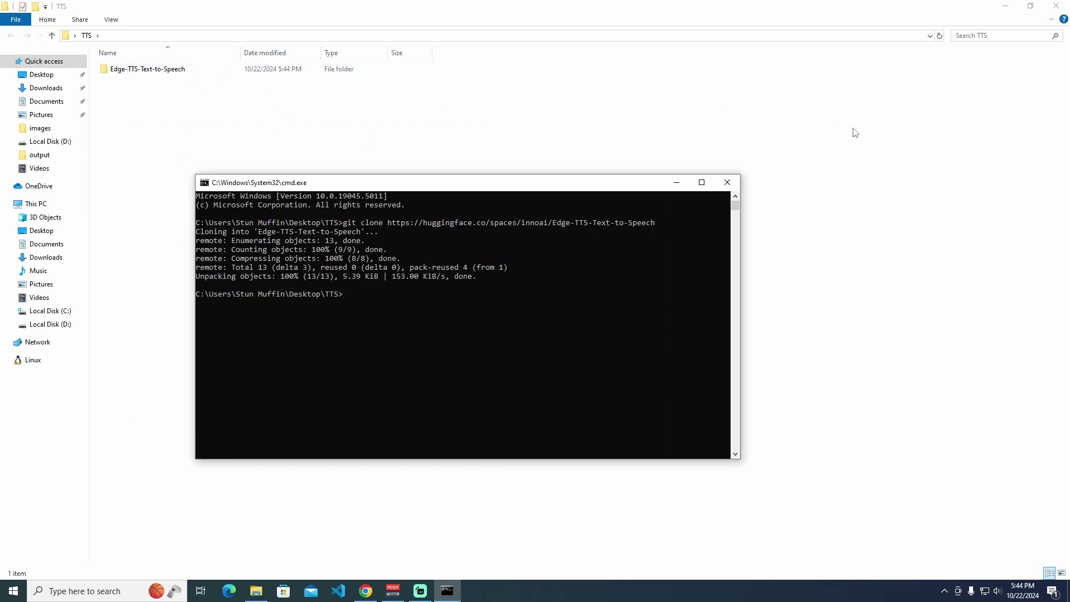
click(729, 186)
Step: Open Command Prompt in the Edge-TTS-Text-to-Speech folder and run python app.py, which fails on missing pytz
double_click(207, 72)
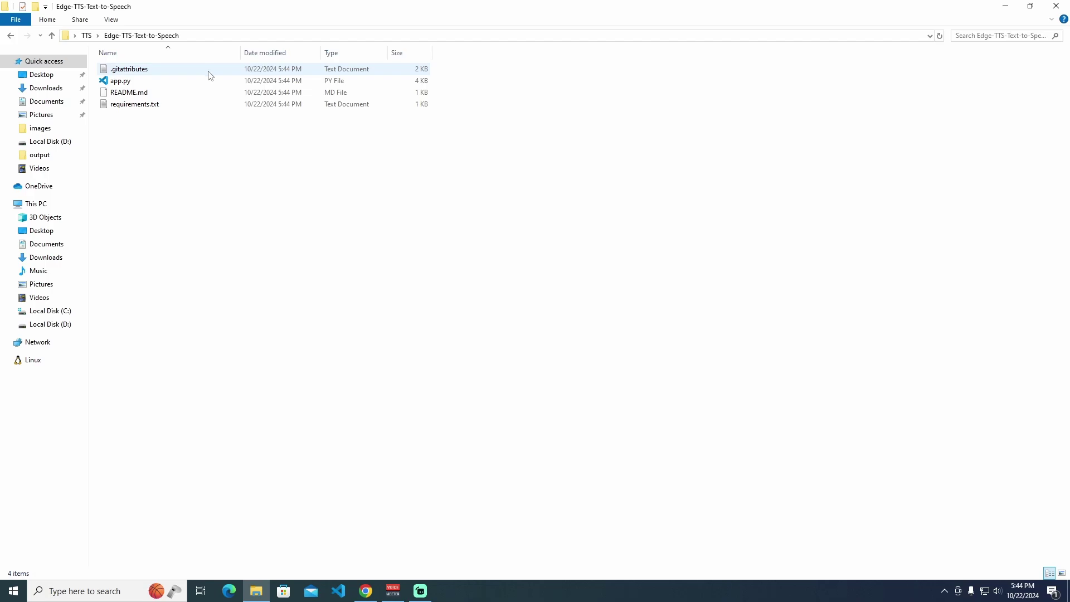
click(259, 36)
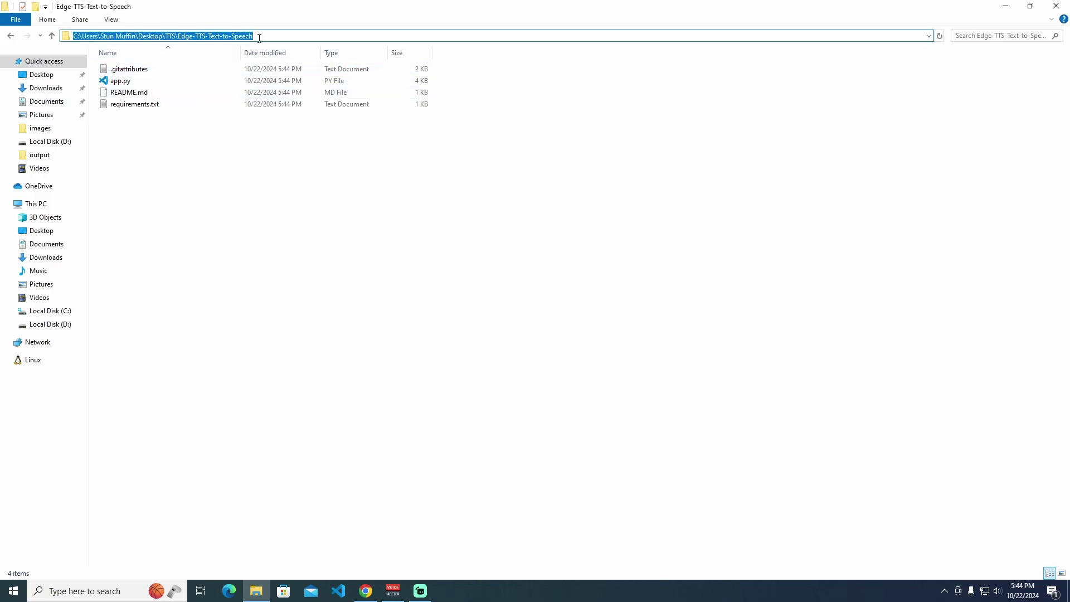
text(cmd)
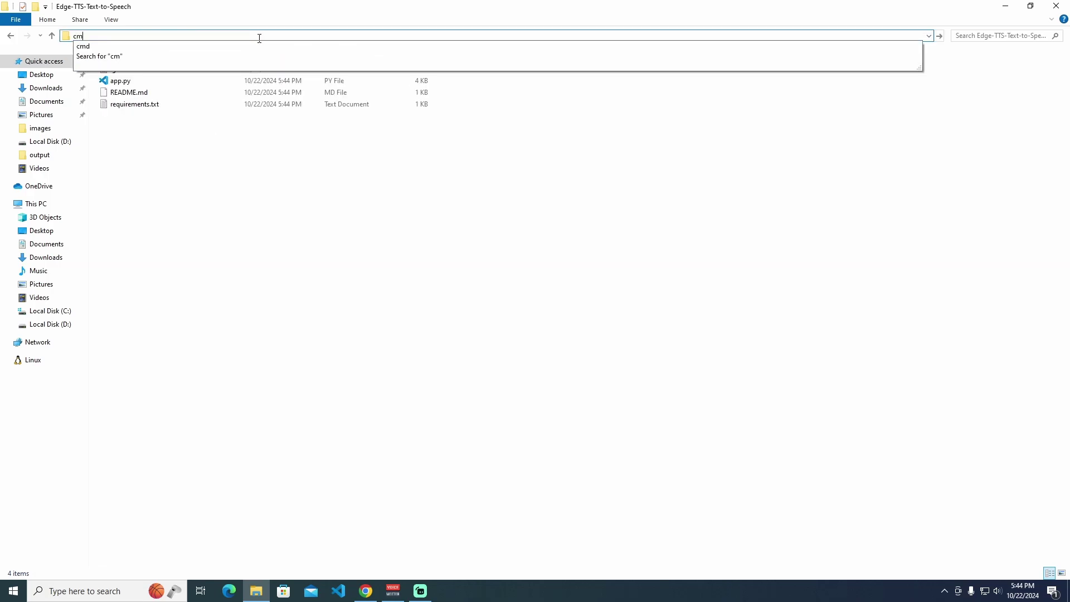
key(Return)
drag(273, 29, 390, 191)
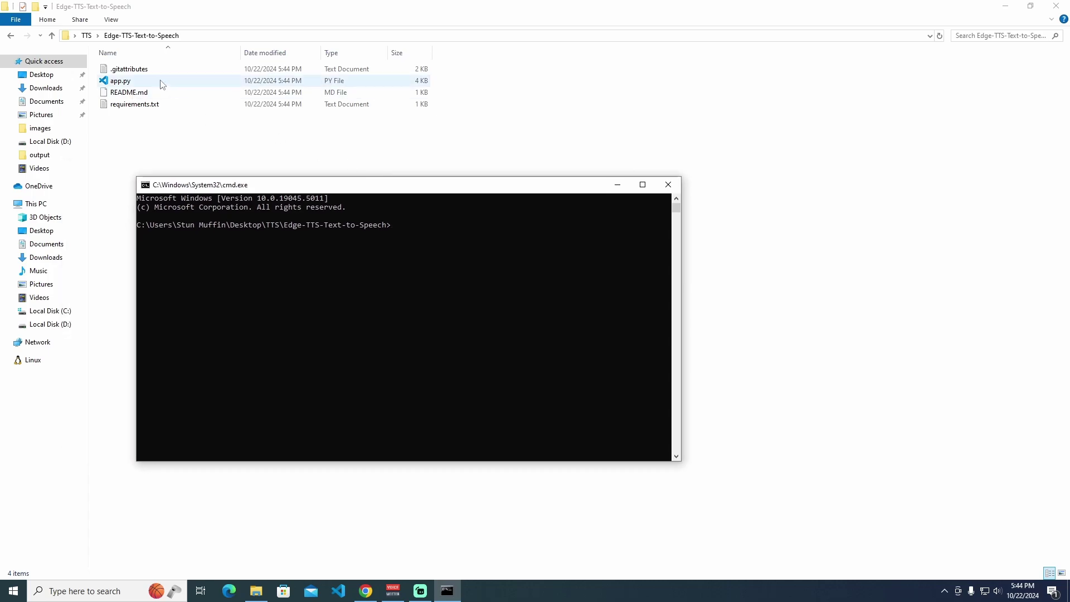
text(python)
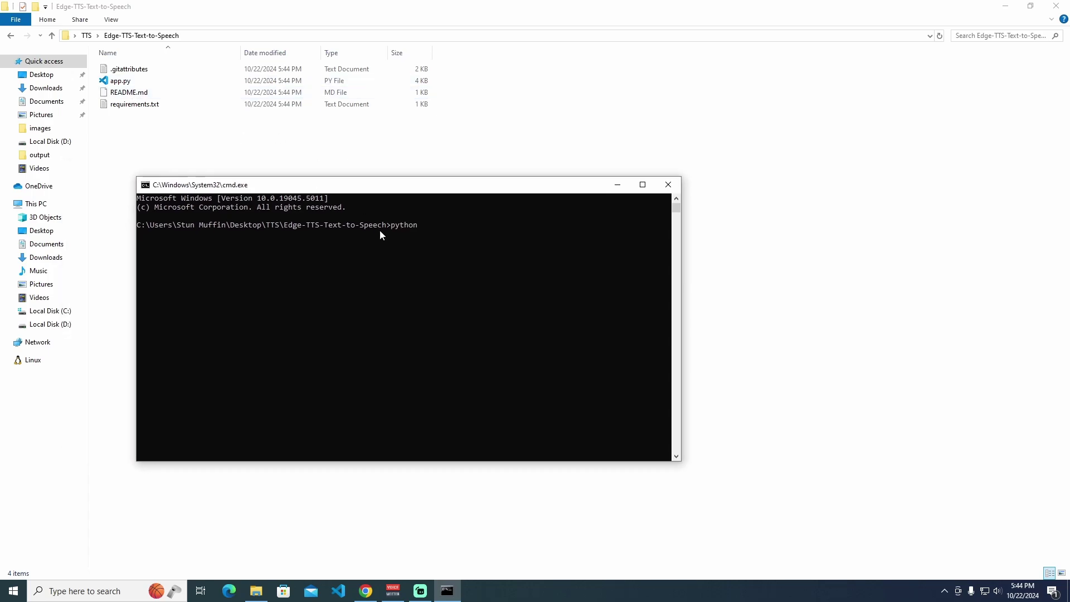
text( app)
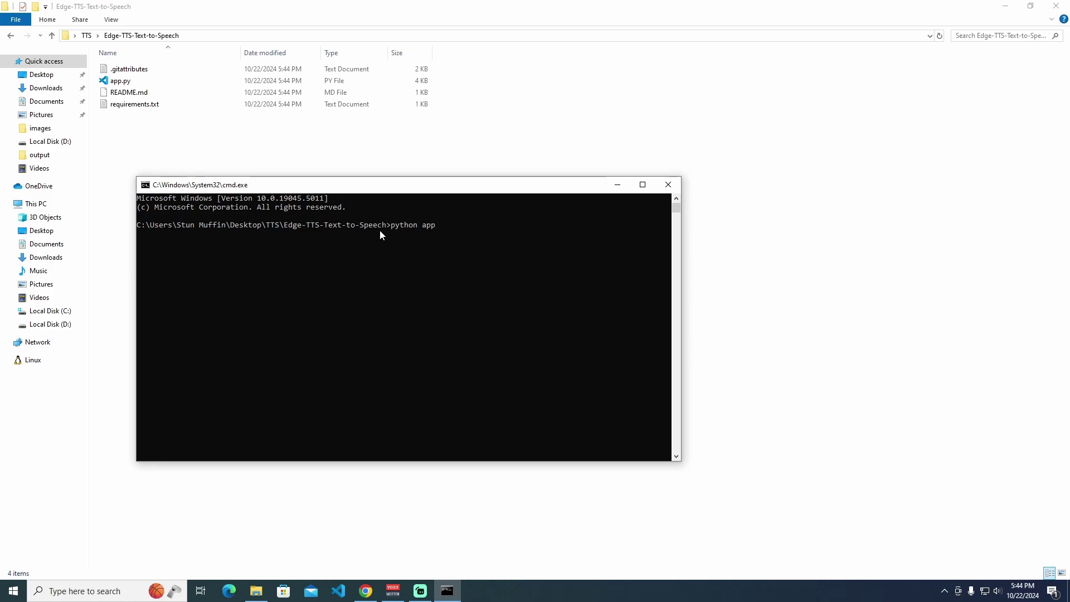
text(.py)
key(Return)
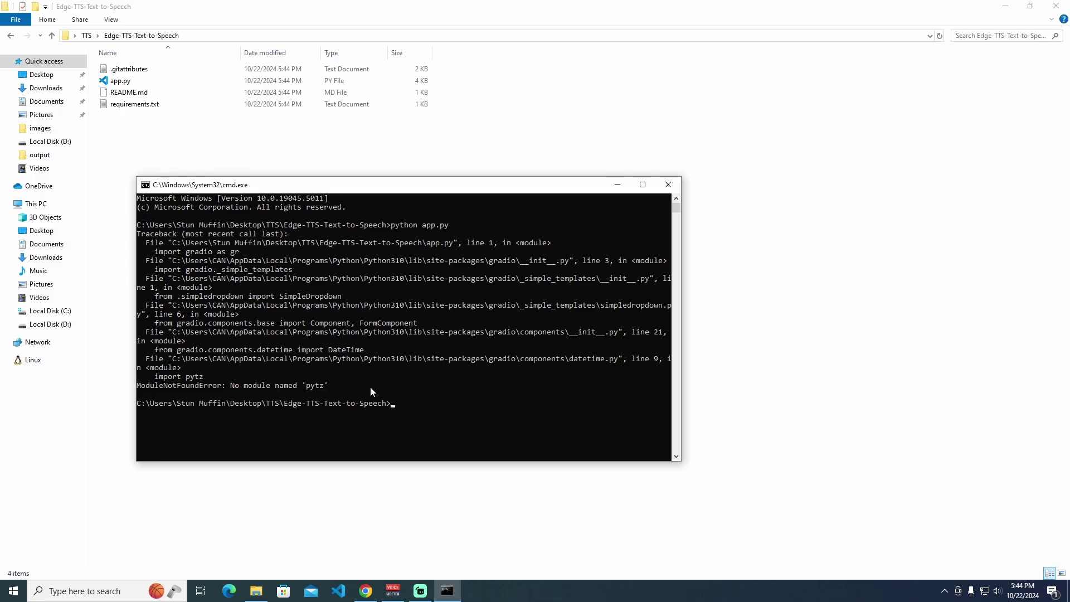
Step: Close the console and check the package list in requirements.txt
click(669, 185)
double_click(134, 104)
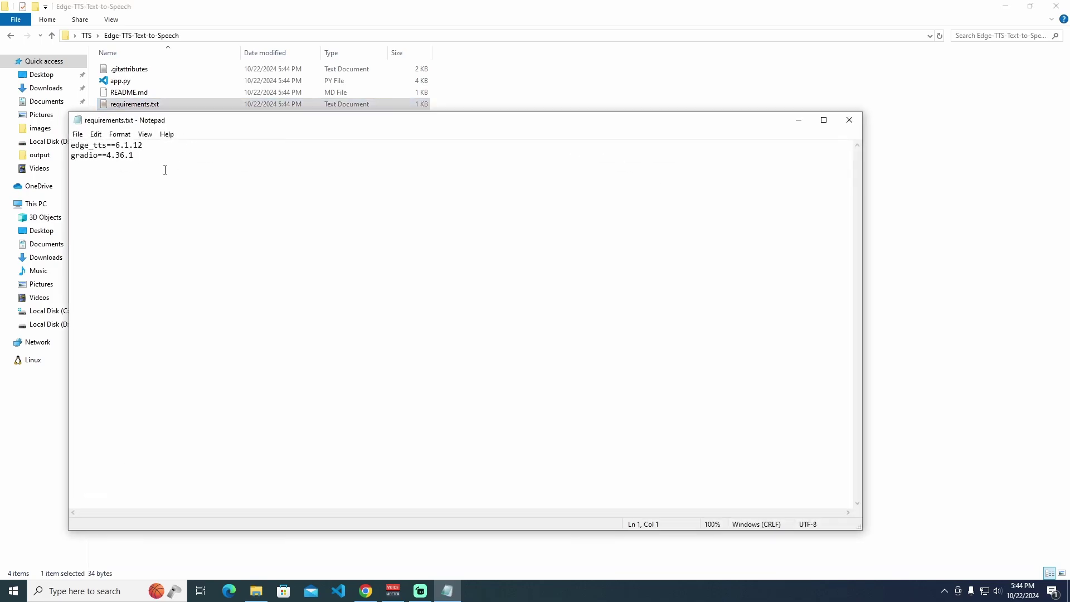
click(849, 120)
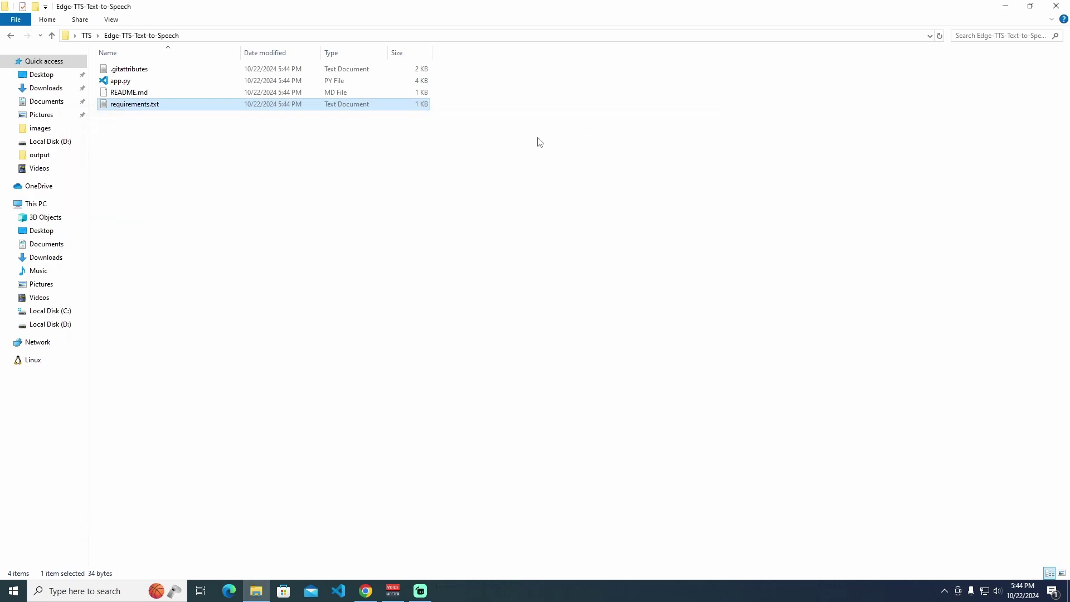
double_click(185, 107)
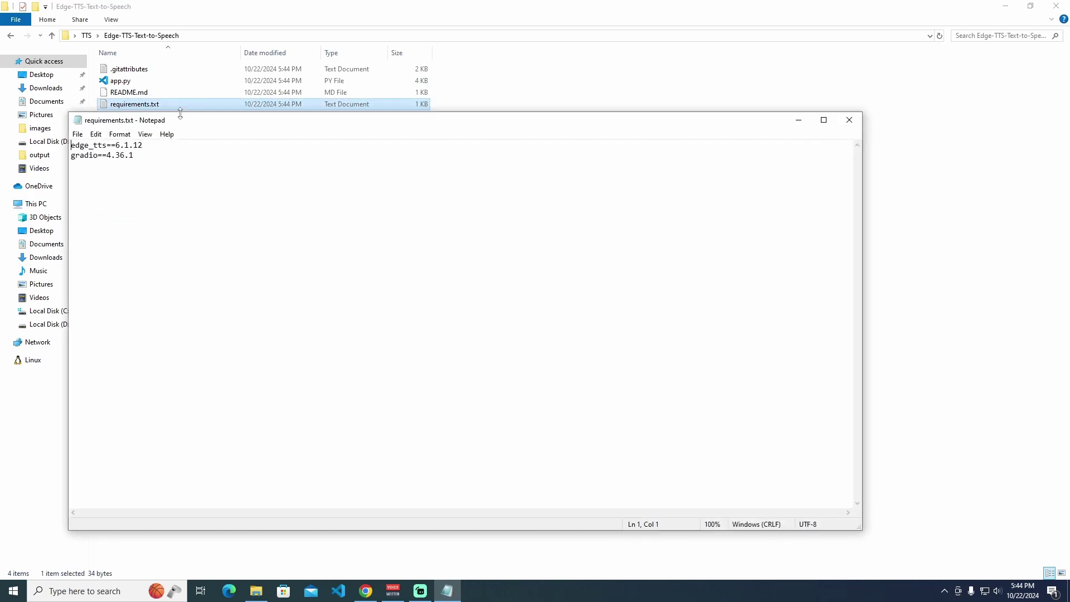
click(859, 122)
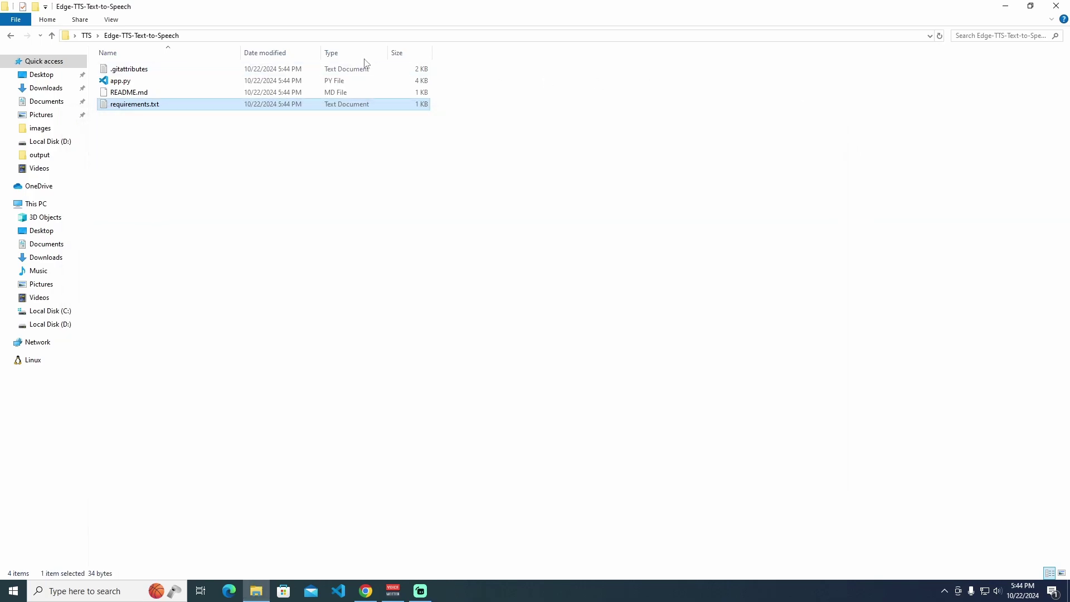
Step: Open a console in the folder and run pip install -r requirements.txt
click(361, 35)
key(Return)
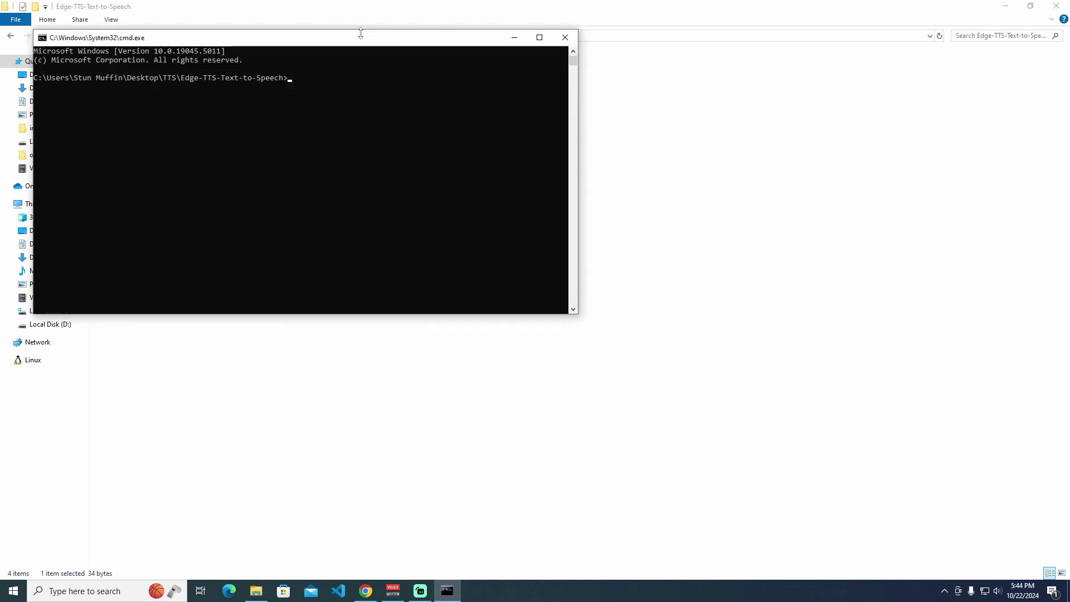
text(pip install .)
key(BackSpace)
text(-r re)
key(Tab)
key(Tab)
key(Return)
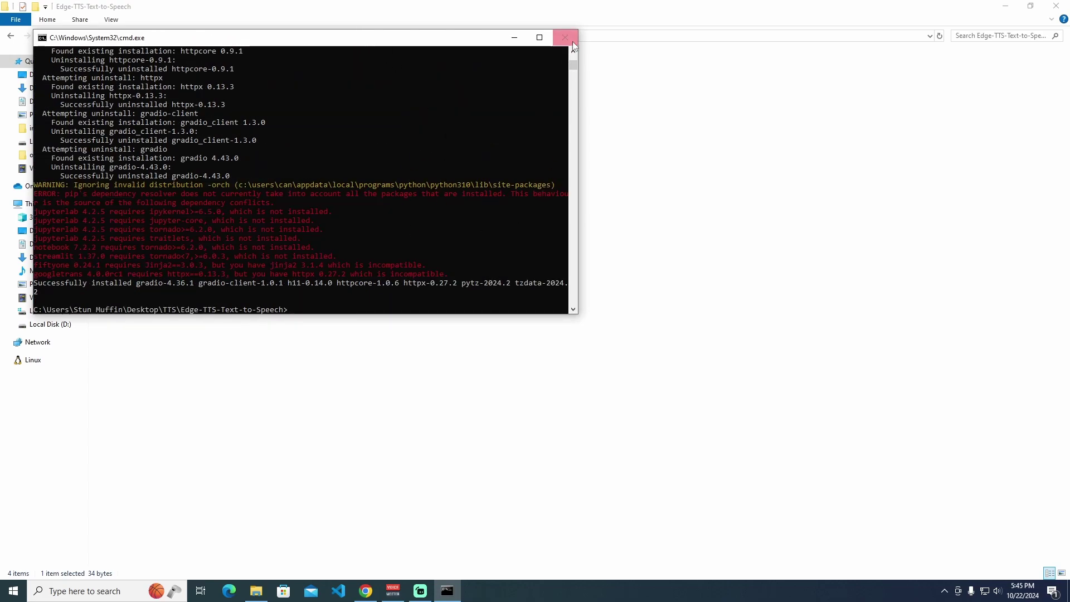
text(cls)
key(Return)
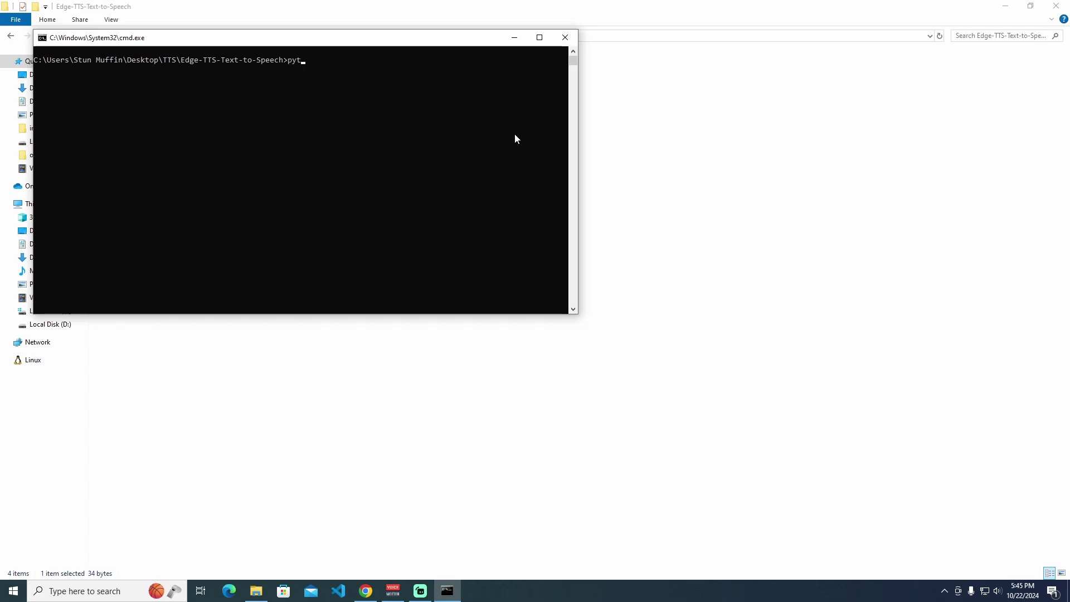
text(python app.py)
key(Return)
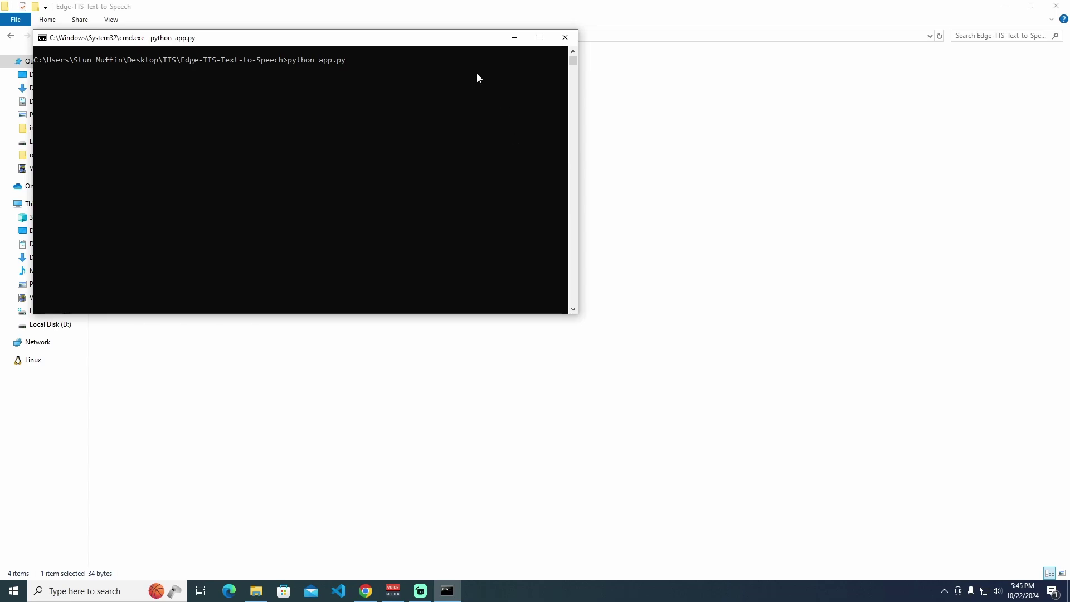
drag(404, 46, 540, 124)
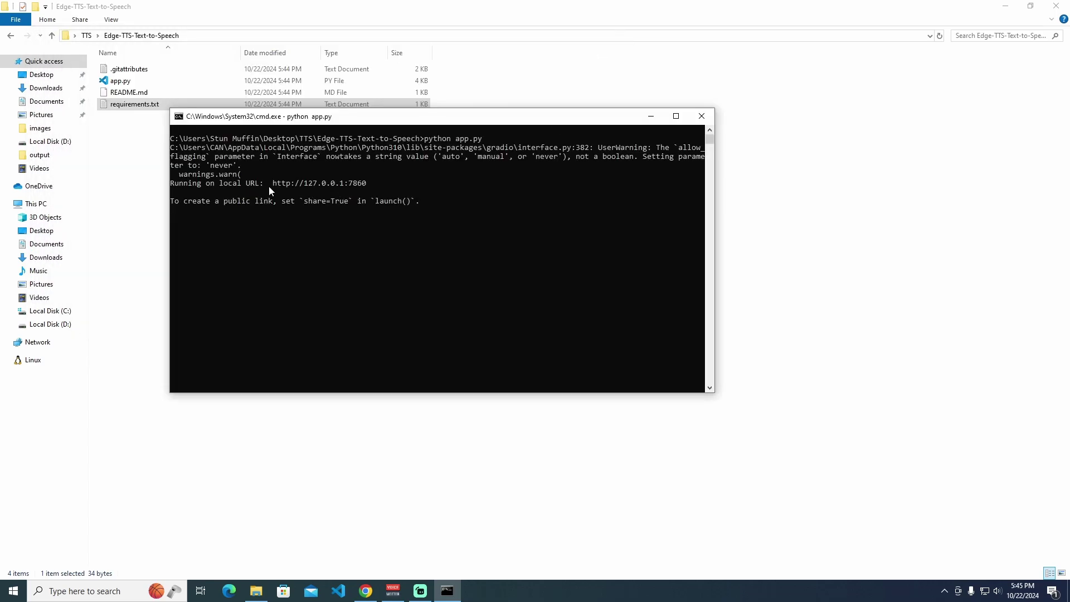
drag(273, 185, 366, 185)
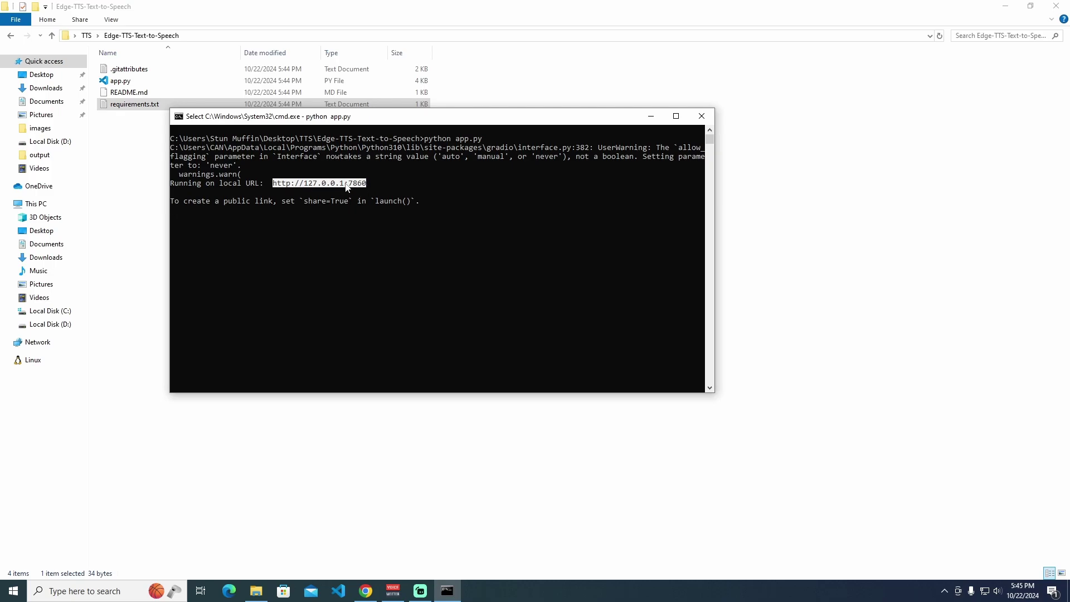
key(ctrl+c)
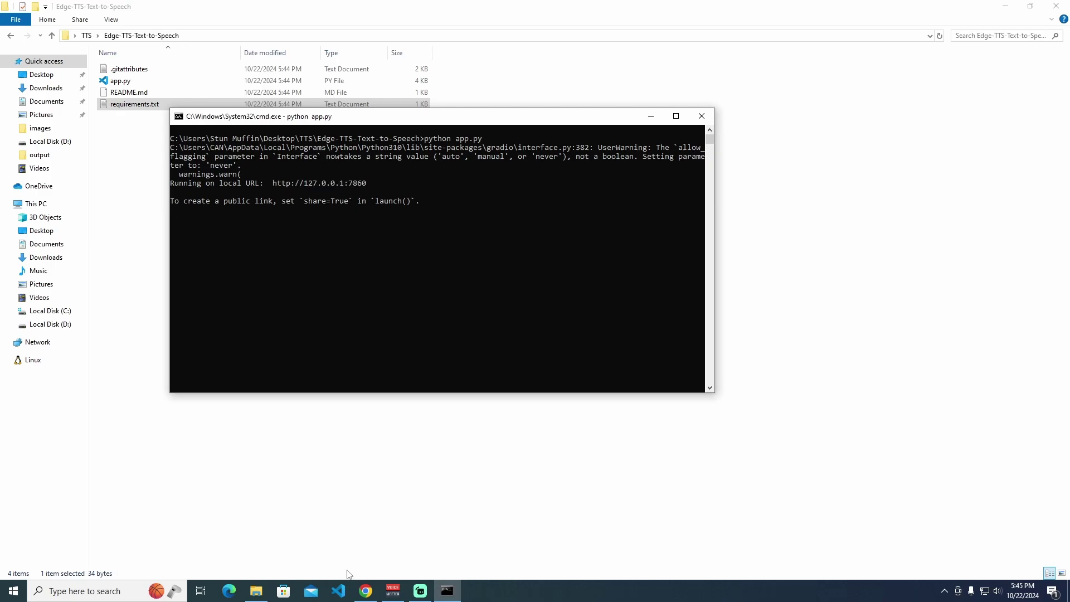
click(366, 590)
click(306, 11)
key(ctrl+v)
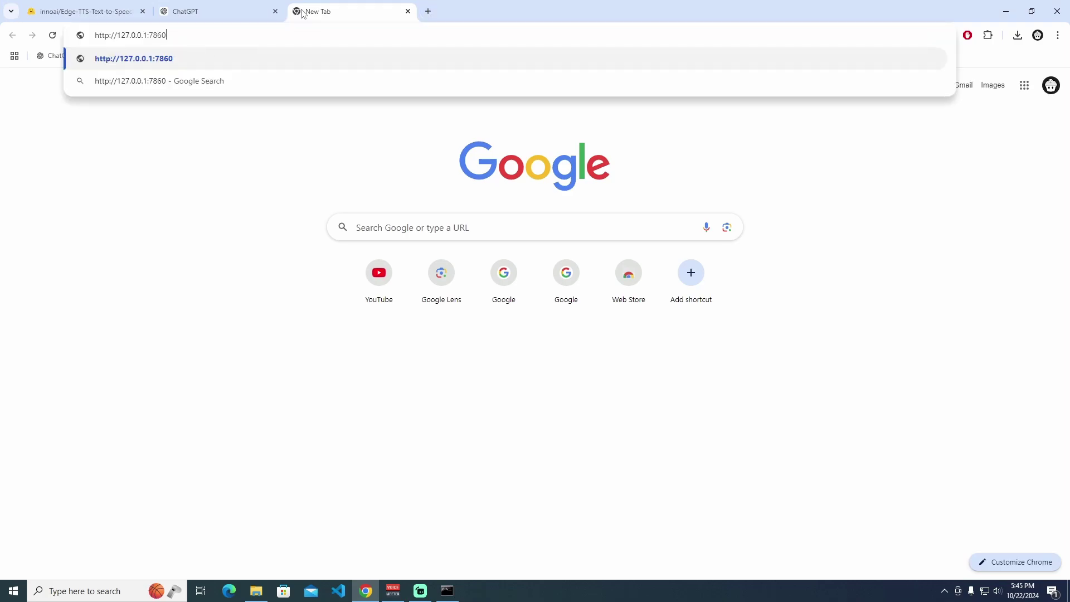
key(Return)
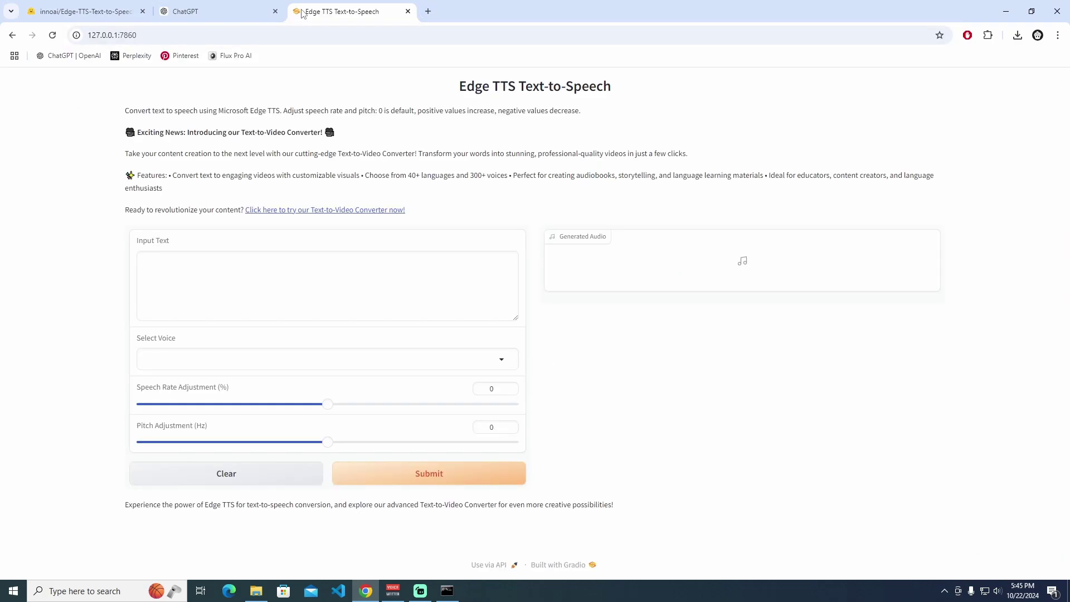
click(133, 35)
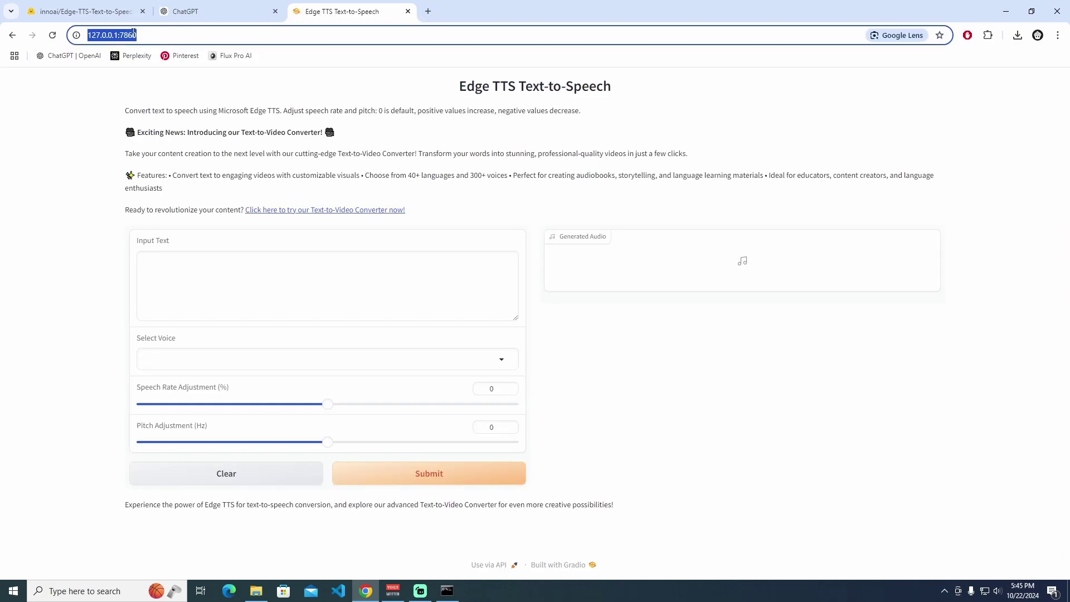
click(174, 33)
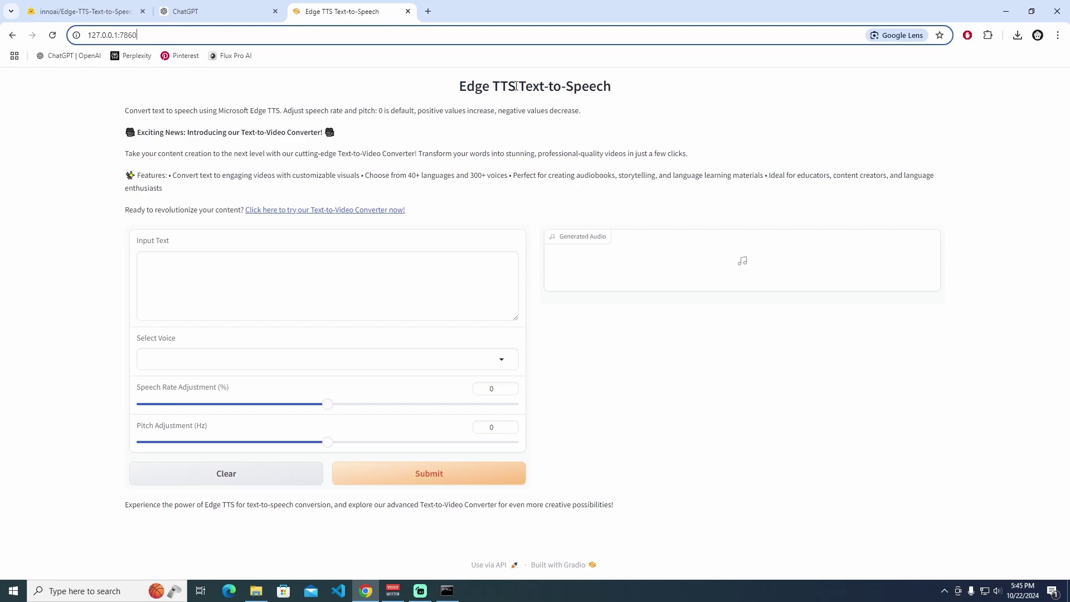
double_click(133, 35)
click(389, 127)
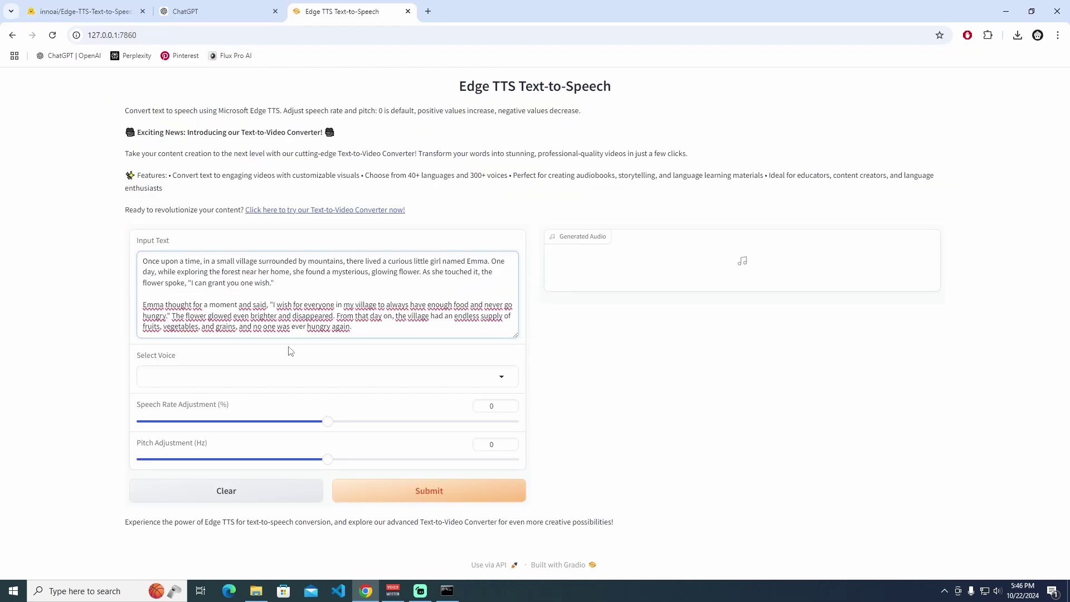
Step: Generate the English story speech with en-US-EmmaNeural, then play and pause the clip
click(279, 377)
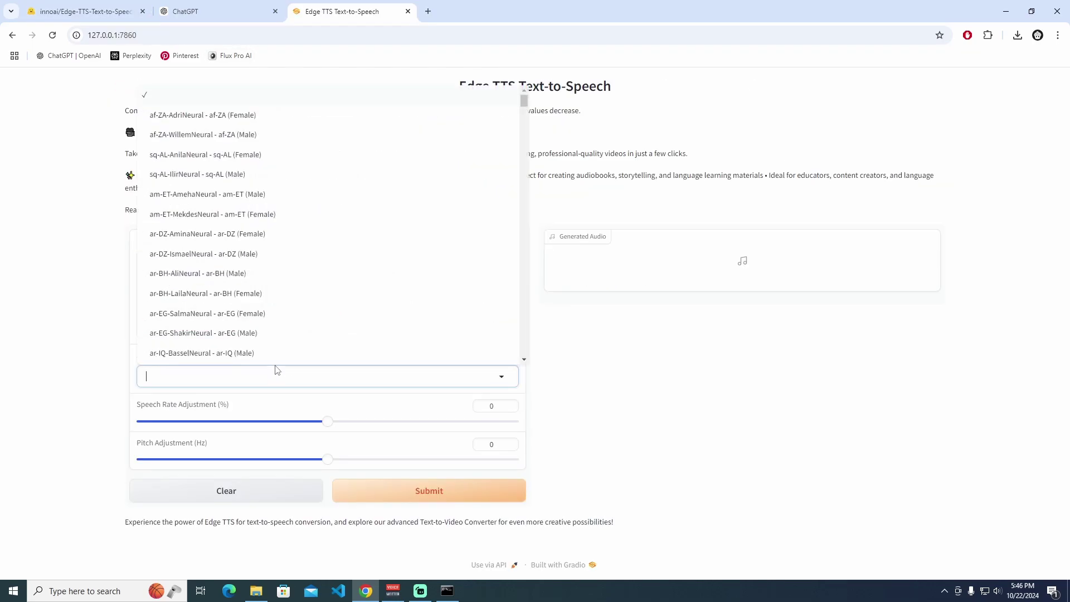
text(us)
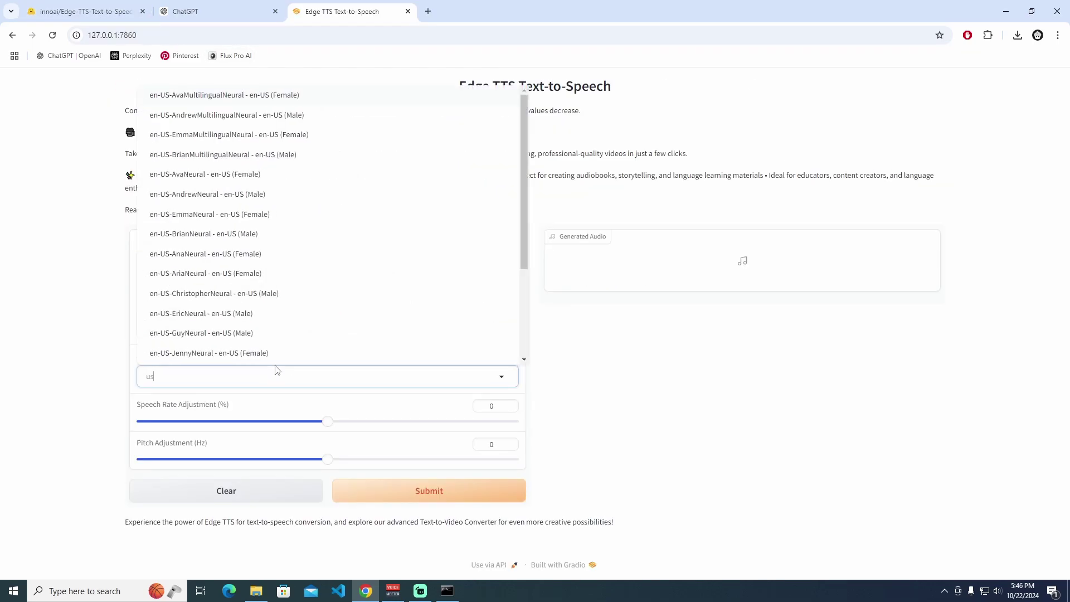
click(279, 221)
click(431, 479)
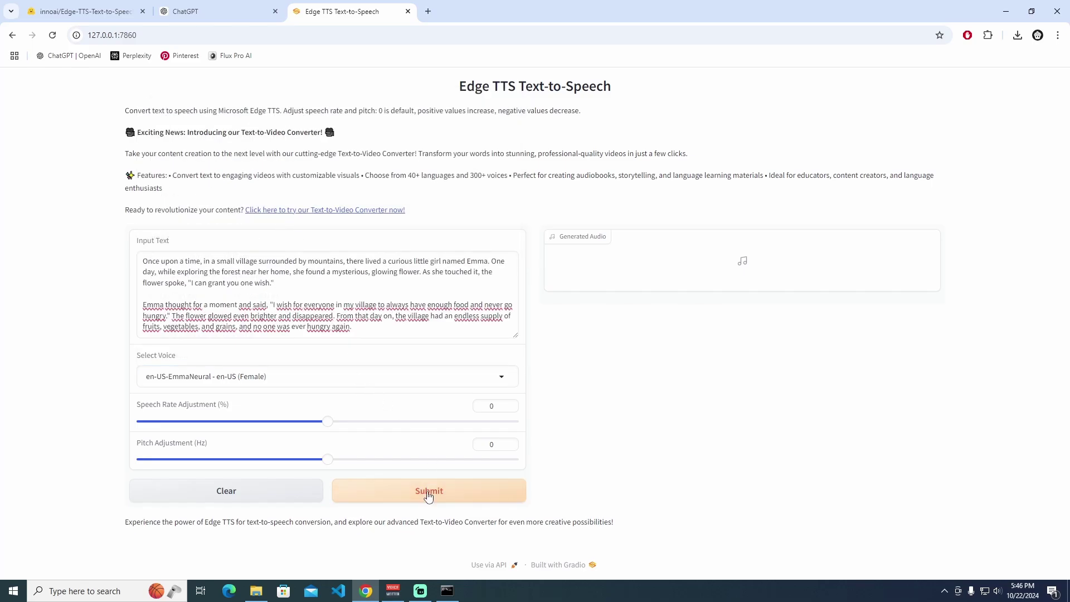
click(742, 313)
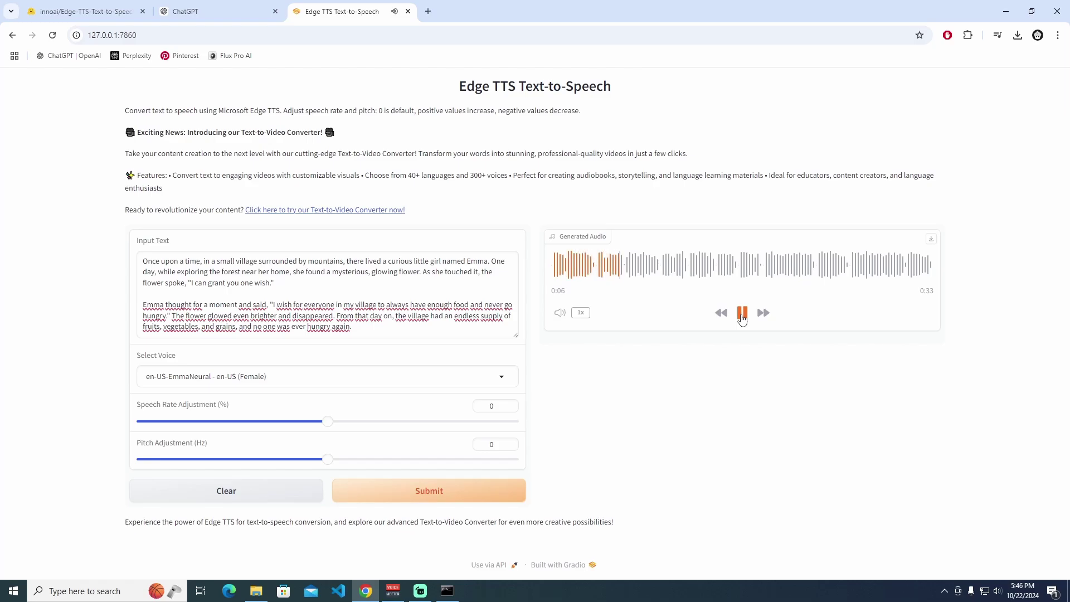
click(742, 313)
Step: Generate the Spanish story speech with es-PY-TaniaNeural and play then pause it
click(349, 375)
text(es)
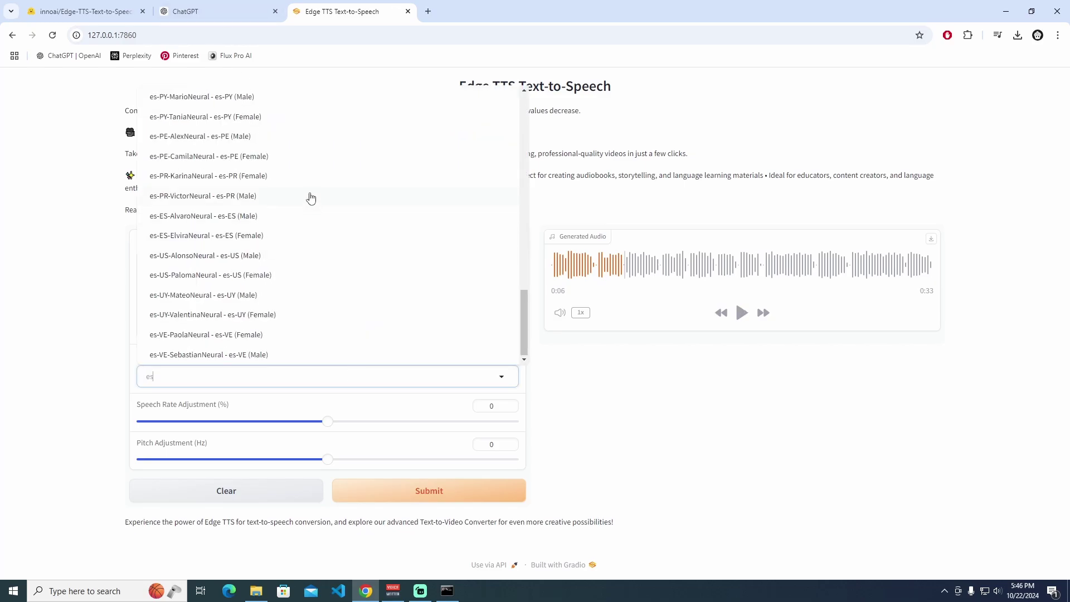
click(315, 118)
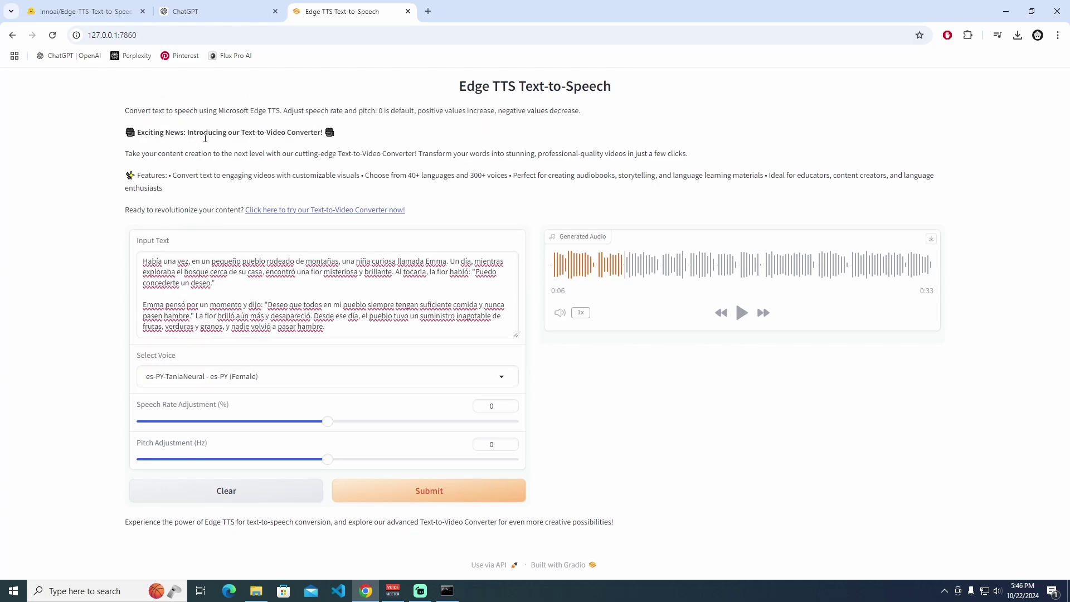
click(461, 493)
click(744, 322)
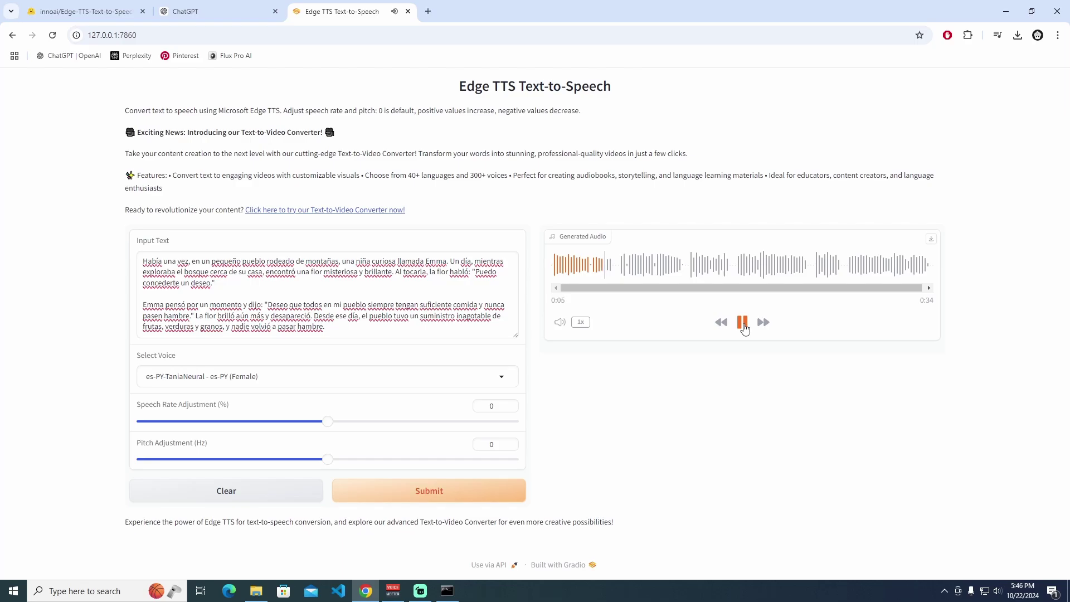
click(744, 326)
Step: Regenerate the Spanish speech with es-ES-ElviraNeural and download it as tmp37d_0zz5.mp3
click(377, 373)
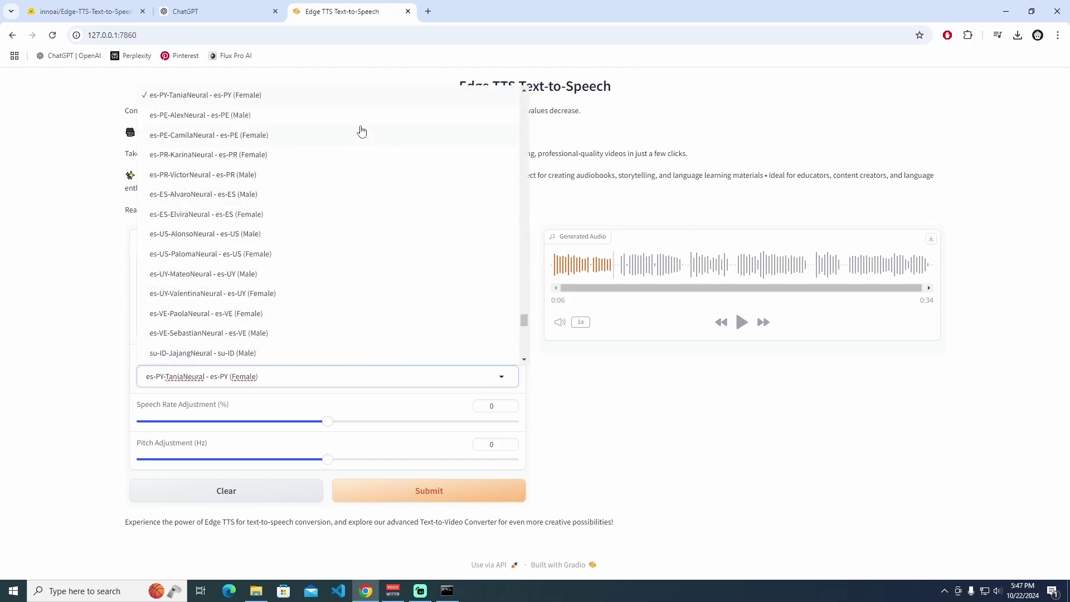
click(332, 214)
click(455, 490)
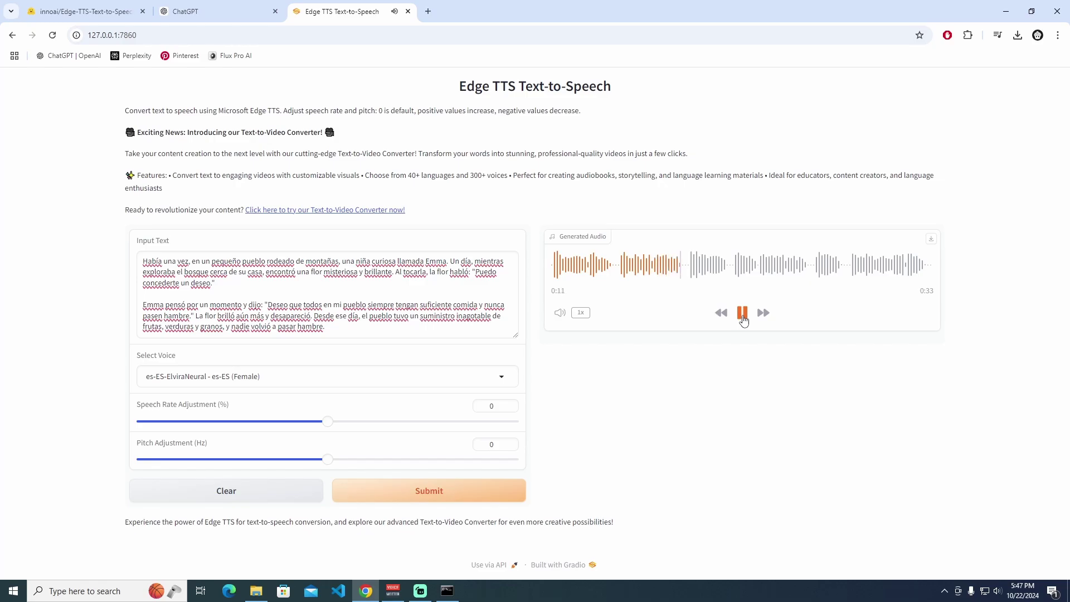
click(742, 314)
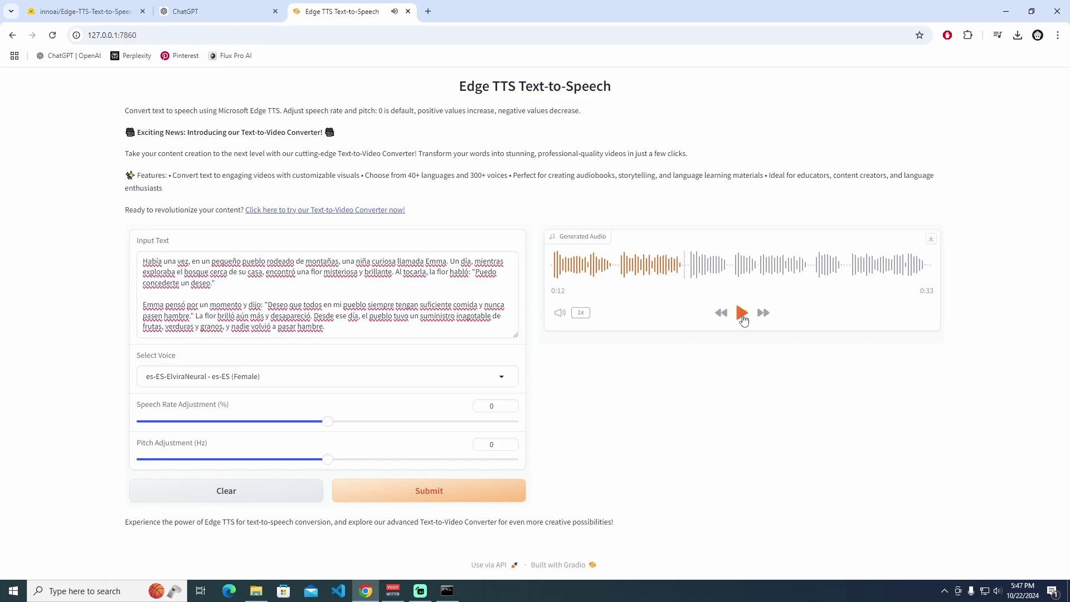
click(931, 241)
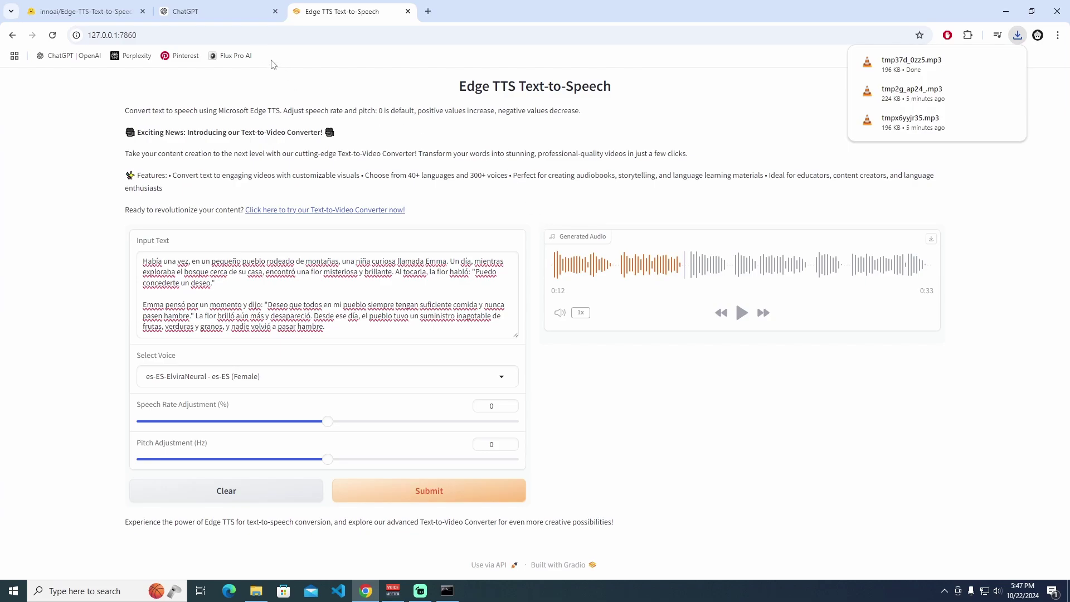
Step: Replace the Spanish story text with its French version
click(307, 337)
key(ctrl+a)
text(Il était une fois, dans un petit village entouré de montagnes, une petite fille curieuse nommée Emma. Un jour, en explorant la forêt près de chez elle, elle trouva une fleur mystérieuse et lumineuse. En la touchant, la fleur parla : "Je peux exaucer un de tes souhaits."  Emma réfléchit un instant et dit : "Je souhaite que tout le monde dans mon village ait toujours assez de nourriture et ne souffre jamais de la faim." La fleur brilla encore plus fort et disparut. À partir de ce jour-là, le village eut un approvisionnement infini de fruits, de légumes et de céréales, et personne n’eut jamais faim.)
Step: Switch the voice to fr-CA-SylvieNeural to generate the French story speech
click(296, 375)
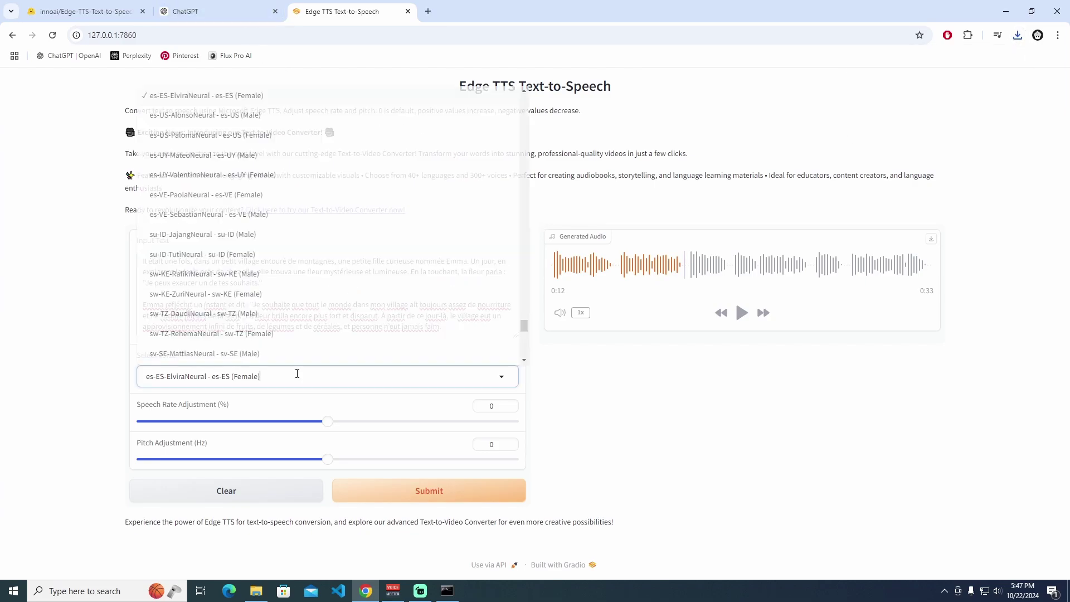
drag(296, 375, 86, 374)
text(fr)
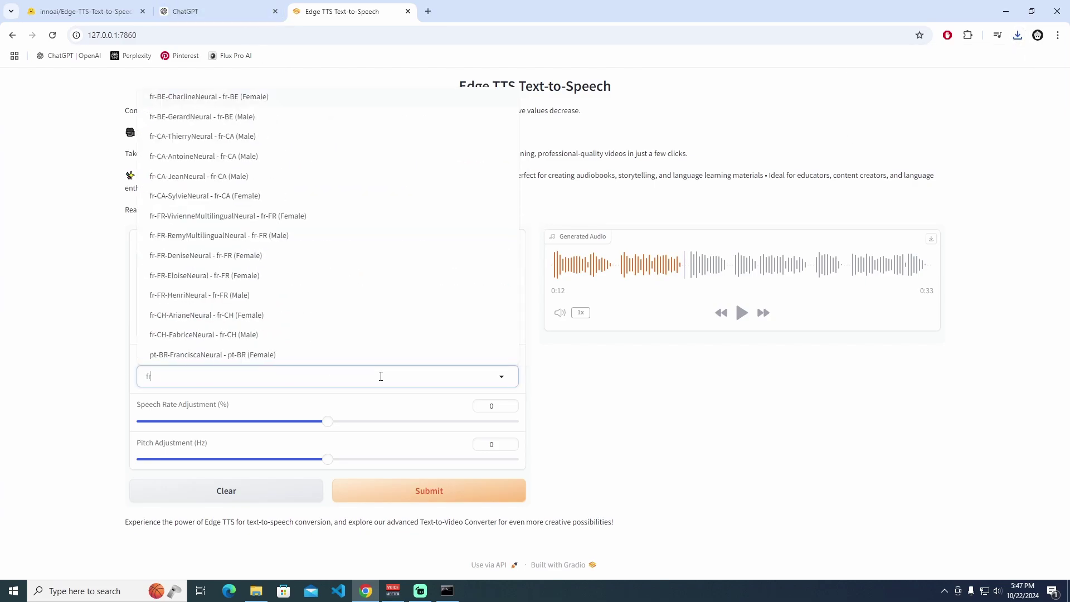
click(283, 203)
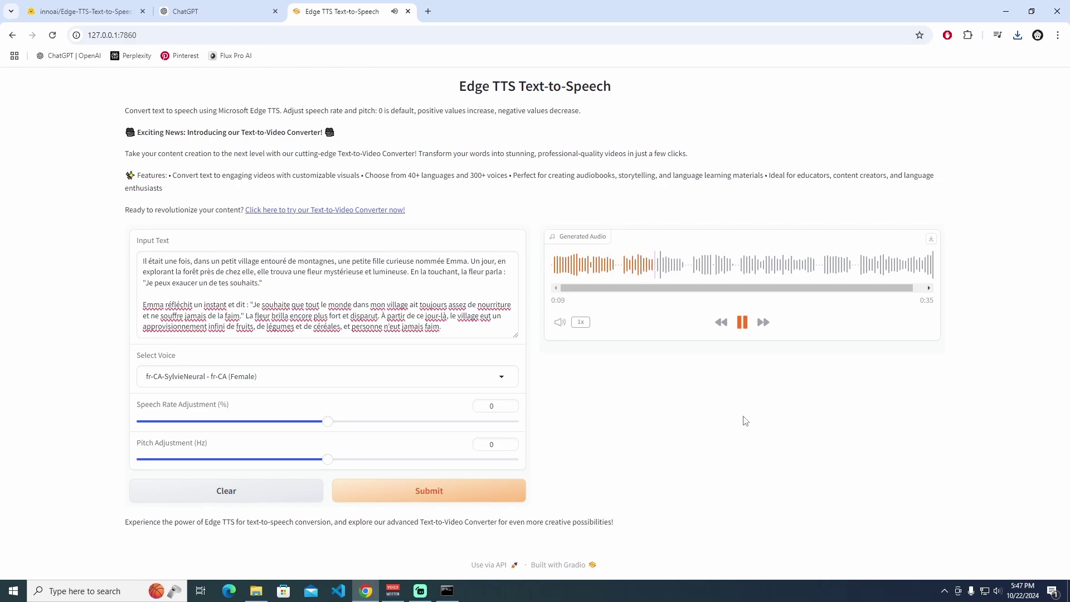
Step: Pause the 35-second French clip and download it as tmpgz0ylk7k.mp3
click(746, 324)
click(932, 239)
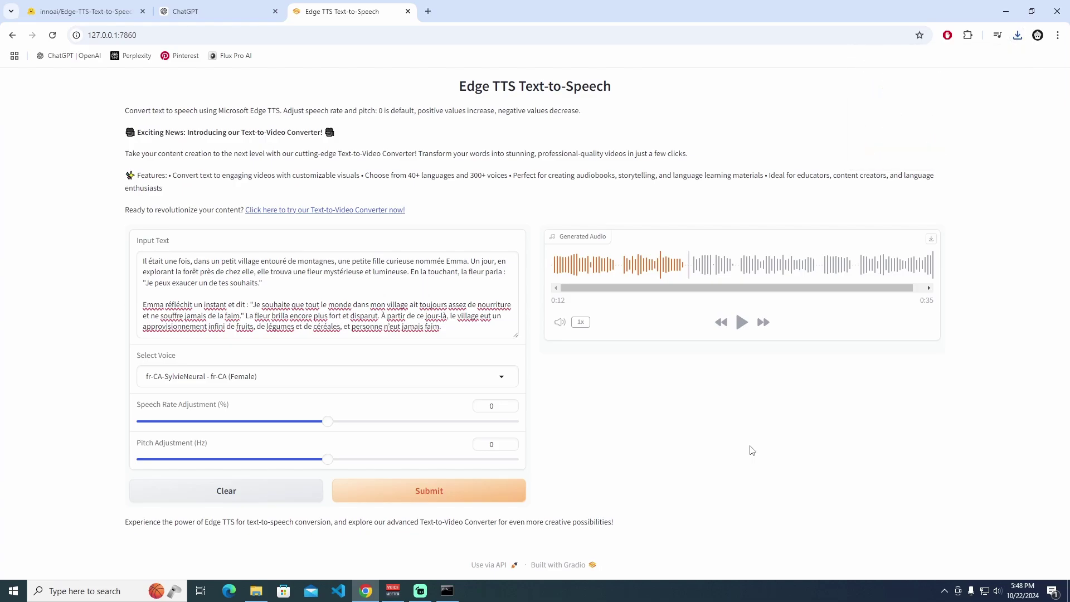
double_click(505, 86)
double_click(555, 86)
click(517, 137)
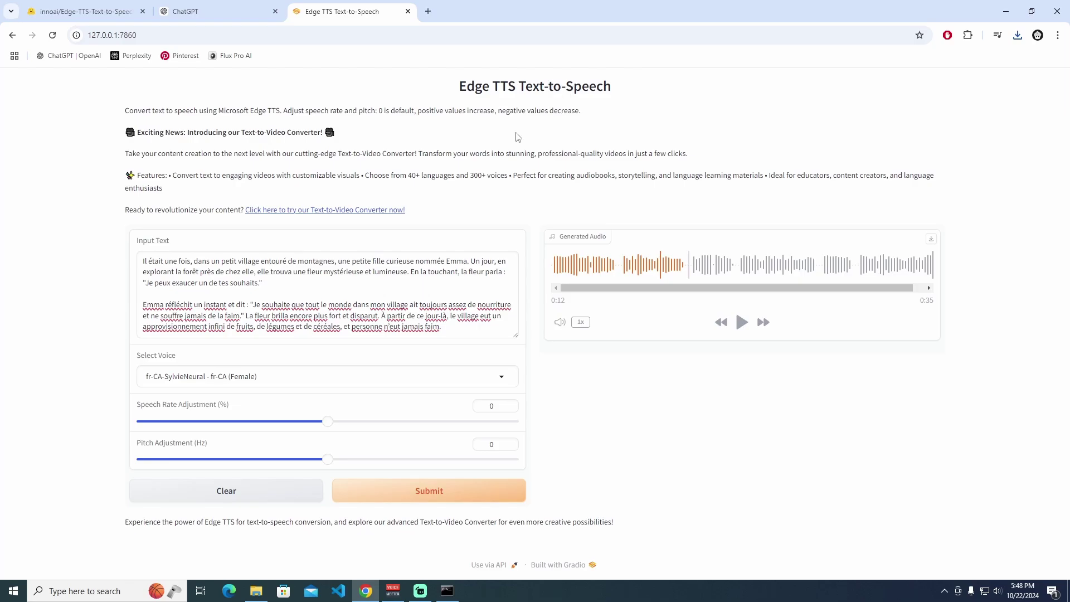